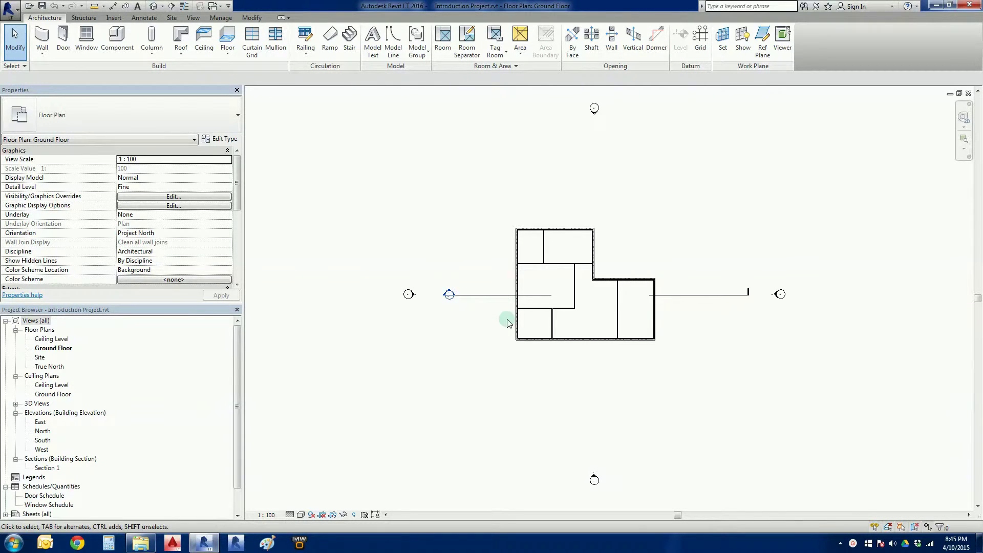
Step: Examine the ground floor plan and check the constraints of the northernmost exterior wall
{"action": "scroll", "coordinate": [504, 328], "scroll_direction": "up", "scroll_amount": 5}
{"action": "middle_click_drag", "start_coordinate": [506, 324], "coordinate": [486, 352]}
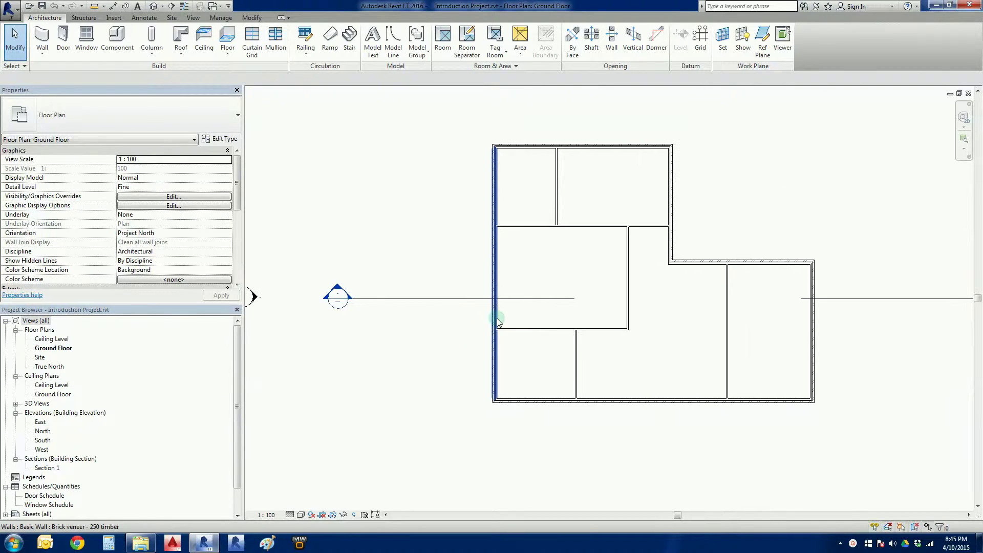
{"action": "scroll", "coordinate": [537, 193], "scroll_direction": "down", "scroll_amount": 1}
{"action": "scroll", "coordinate": [537, 196], "scroll_direction": "down", "scroll_amount": 2}
{"action": "middle_click_drag", "start_coordinate": [555, 219], "coordinate": [596, 226]}
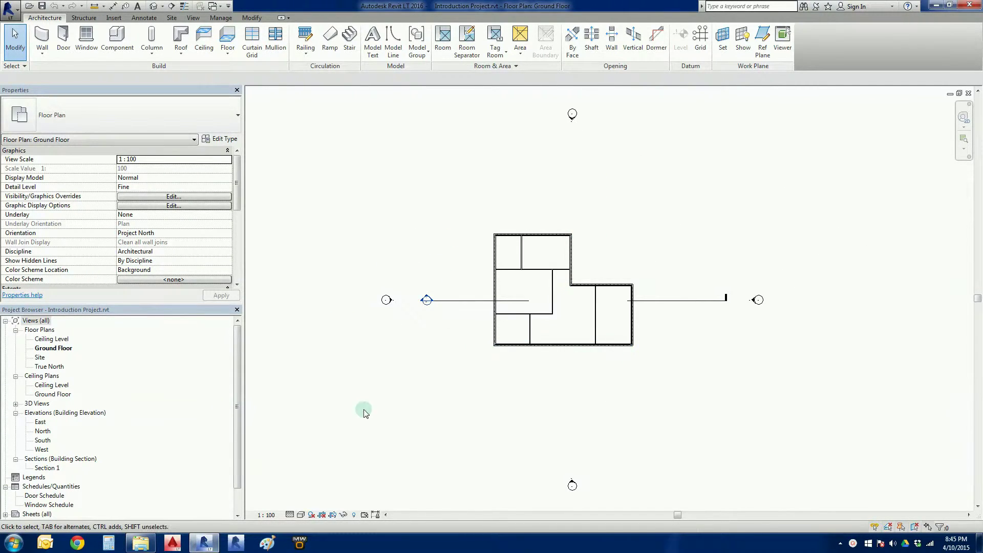
{"action": "scroll", "coordinate": [516, 356], "scroll_direction": "up", "scroll_amount": 2}
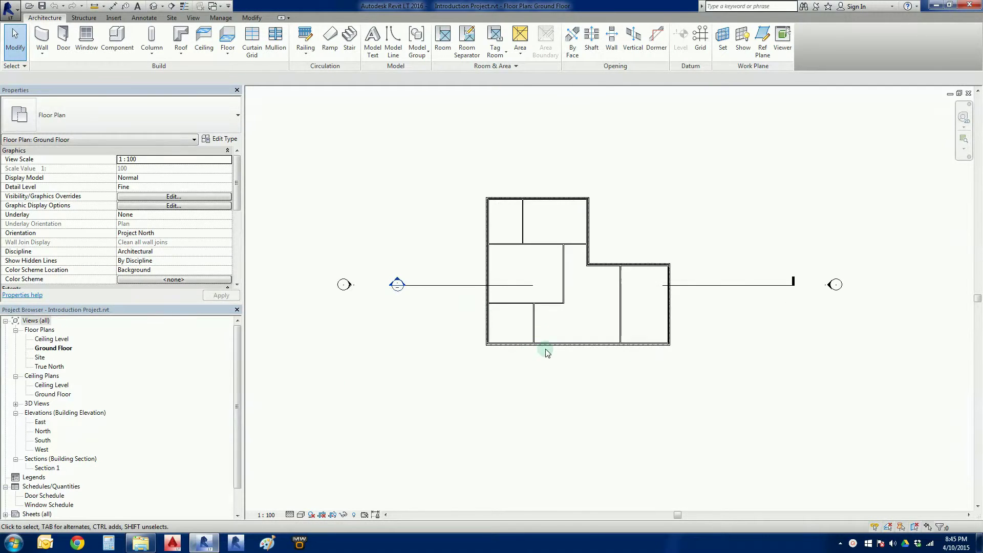
{"action": "middle_click_drag", "start_coordinate": [502, 327], "coordinate": [495, 286]}
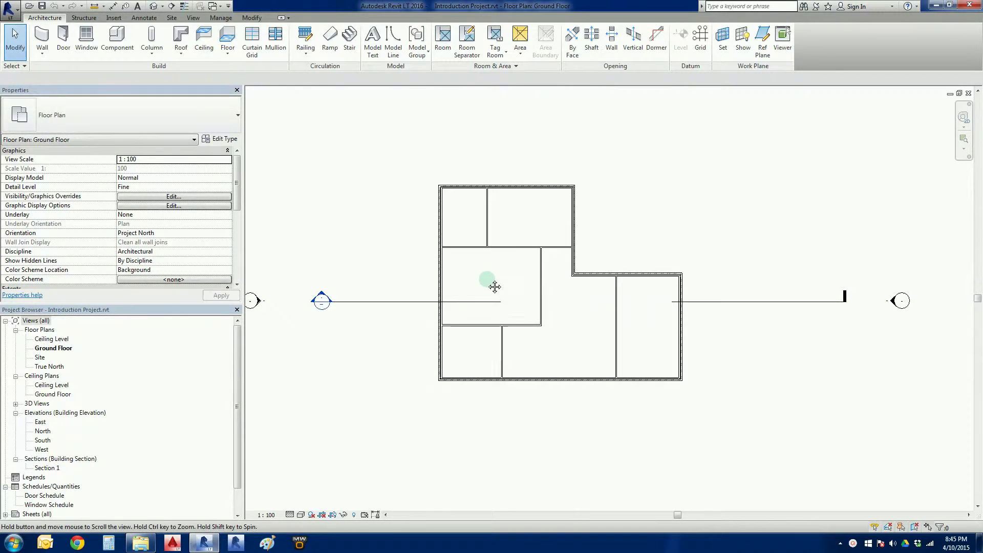
{"action": "left_click", "coordinate": [460, 190]}
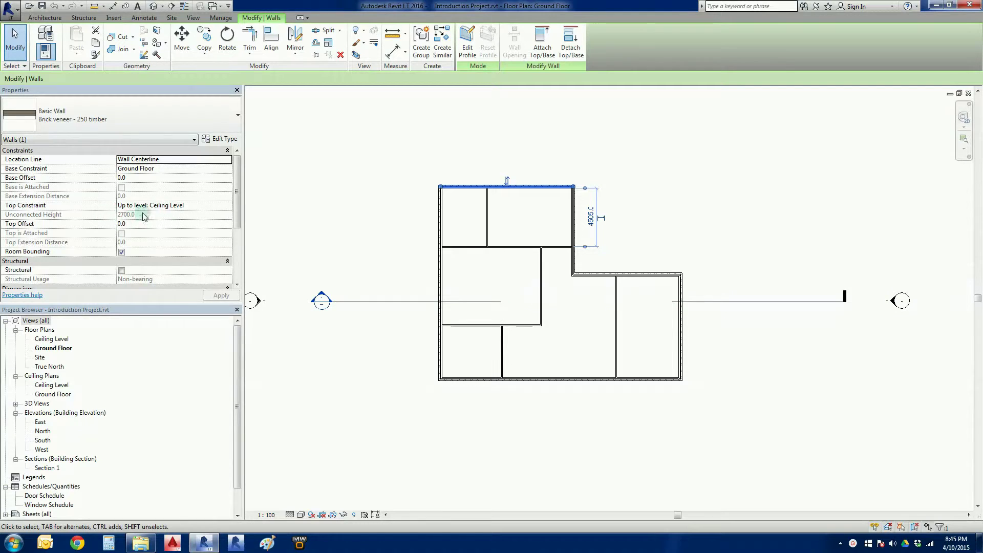
{"action": "left_click", "coordinate": [348, 247]}
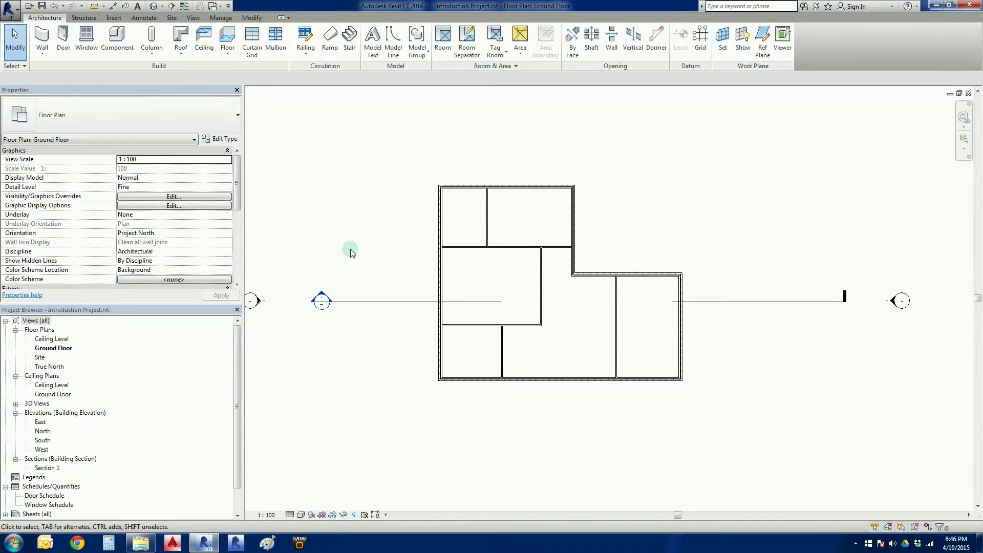
{"action": "middle_click_drag", "start_coordinate": [367, 266], "coordinate": [407, 280]}
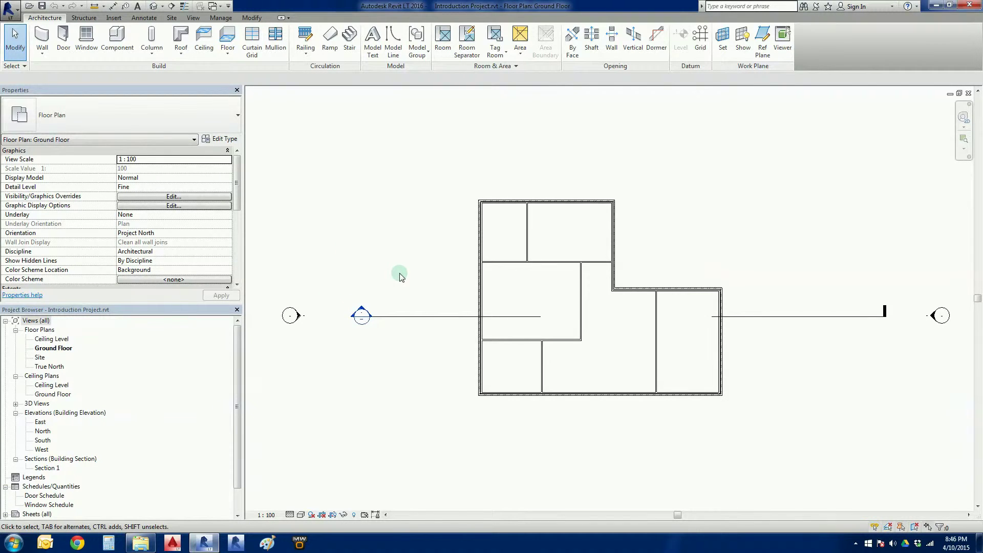
{"action": "scroll", "coordinate": [410, 272], "scroll_direction": "up", "scroll_amount": 1}
{"action": "middle_click_drag", "start_coordinate": [412, 273], "coordinate": [386, 260]}
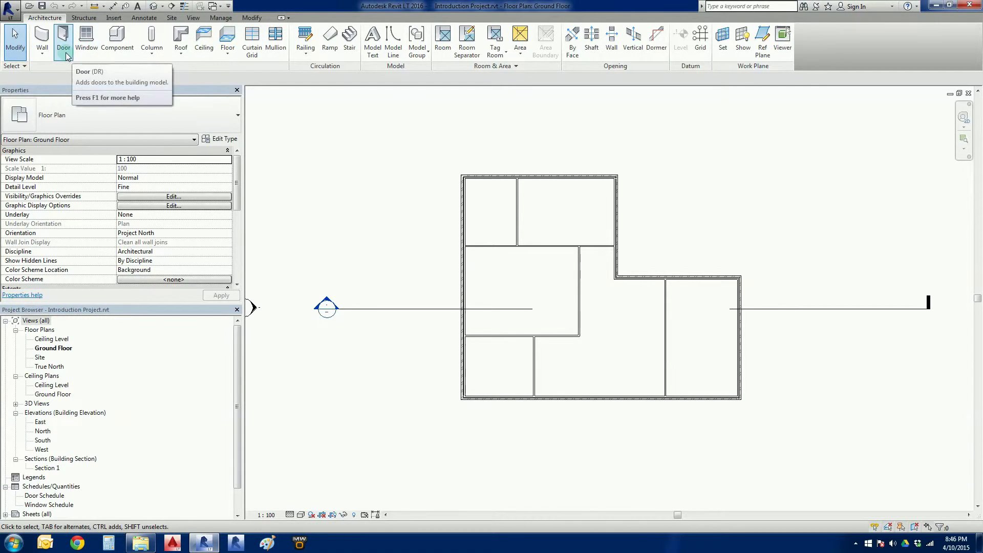
Step: Start the Door tool with the M_Single-Flush 0813 x 2134mm type and review the other available sizes
{"action": "left_click", "coordinate": [74, 80]}
{"action": "left_click", "coordinate": [72, 75]}
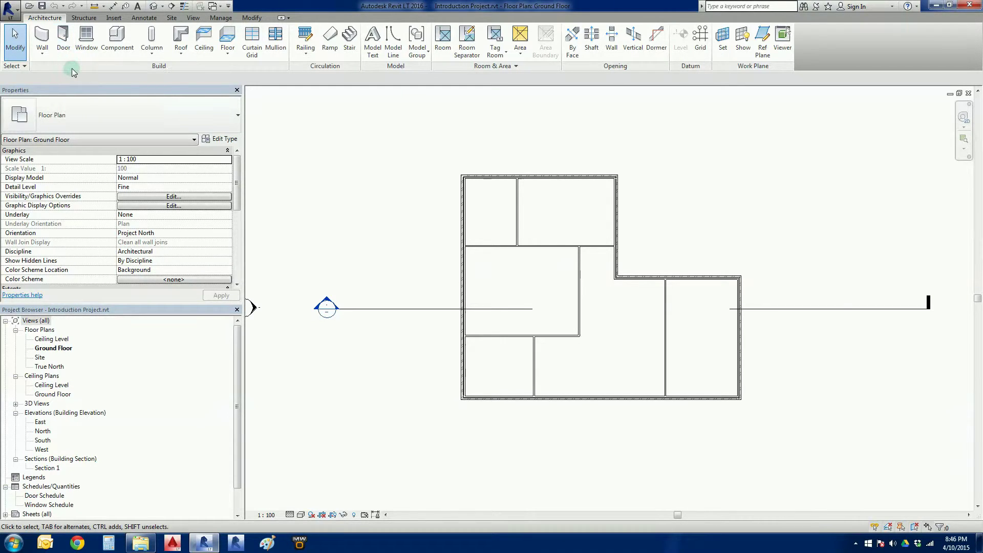
{"action": "left_click", "coordinate": [64, 43]}
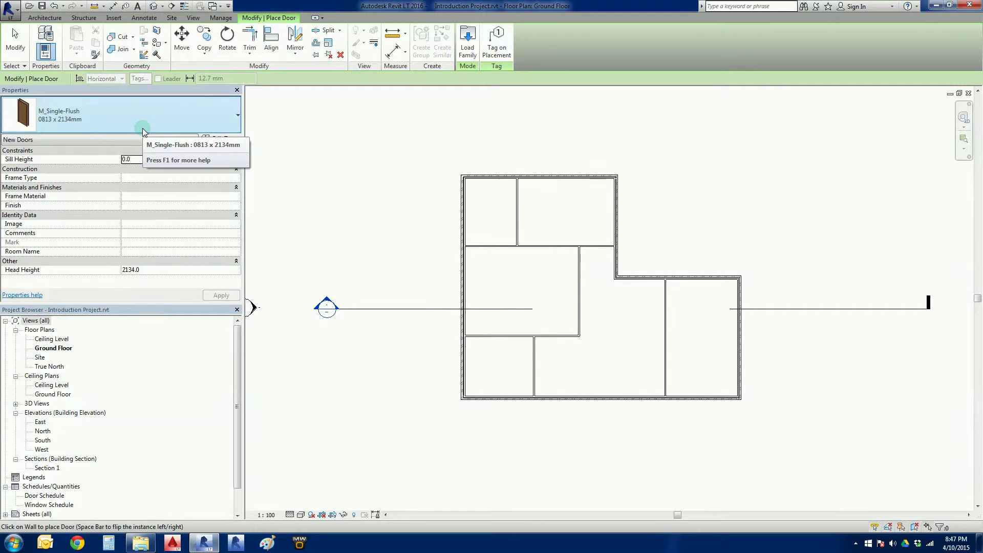
{"action": "left_click", "coordinate": [228, 125]}
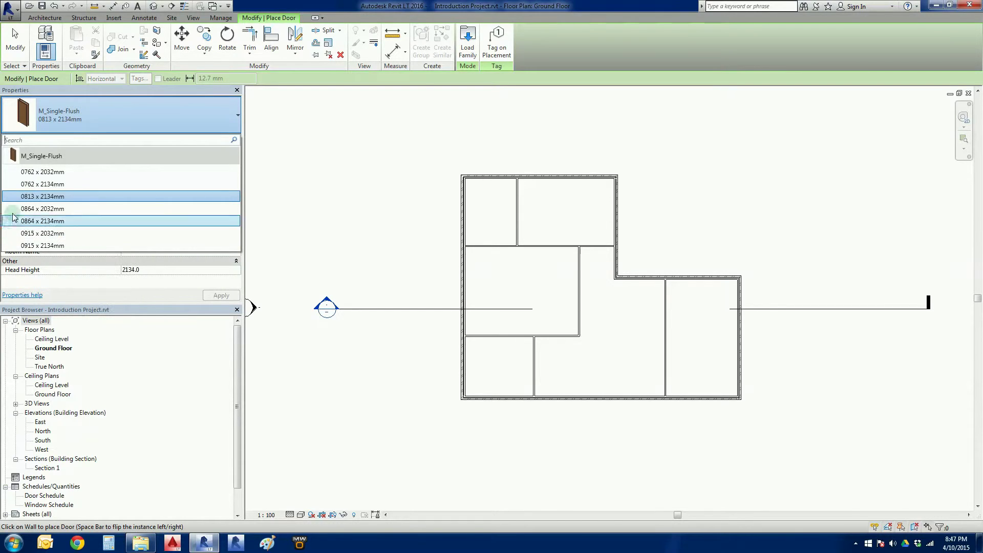
{"action": "left_click", "coordinate": [76, 196]}
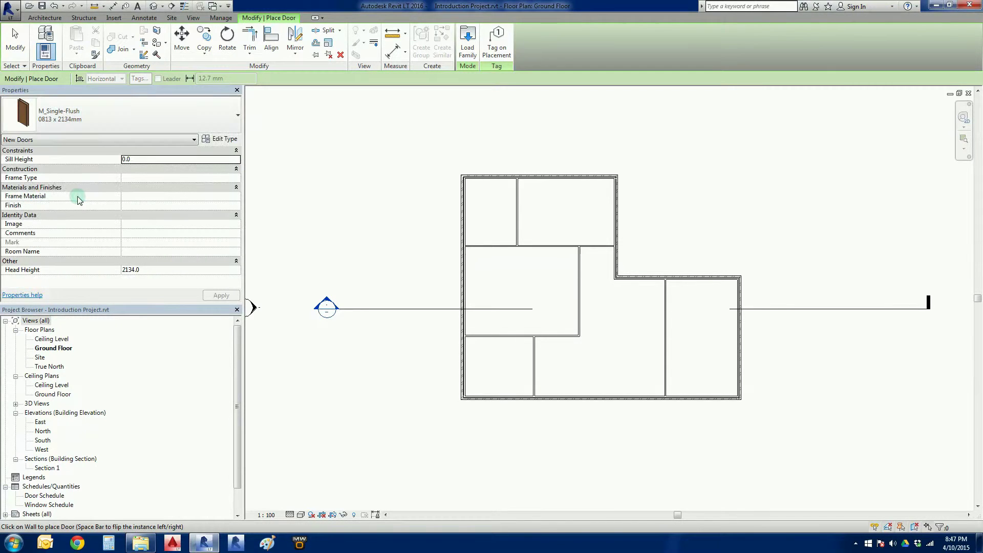
{"action": "left_click", "coordinate": [184, 115]}
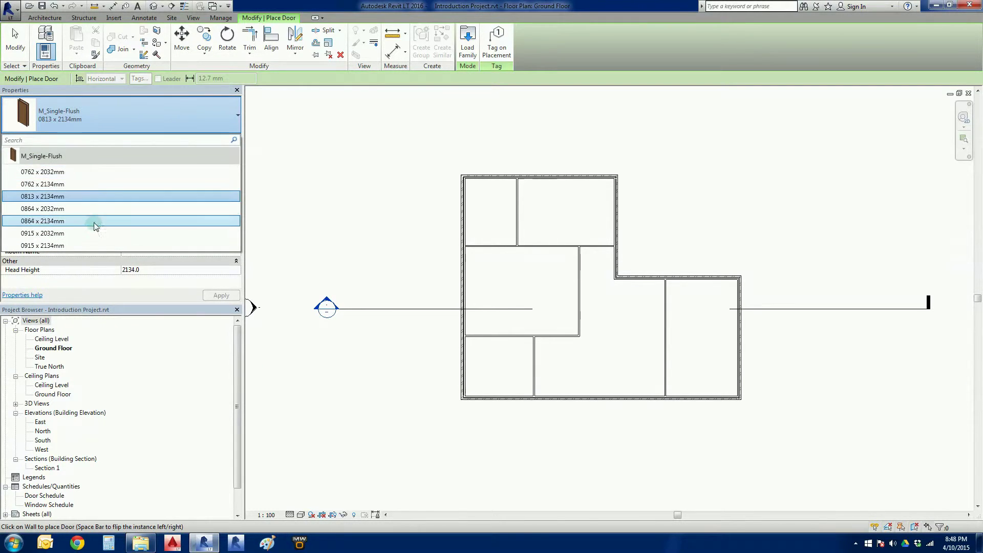
{"action": "left_click", "coordinate": [136, 117]}
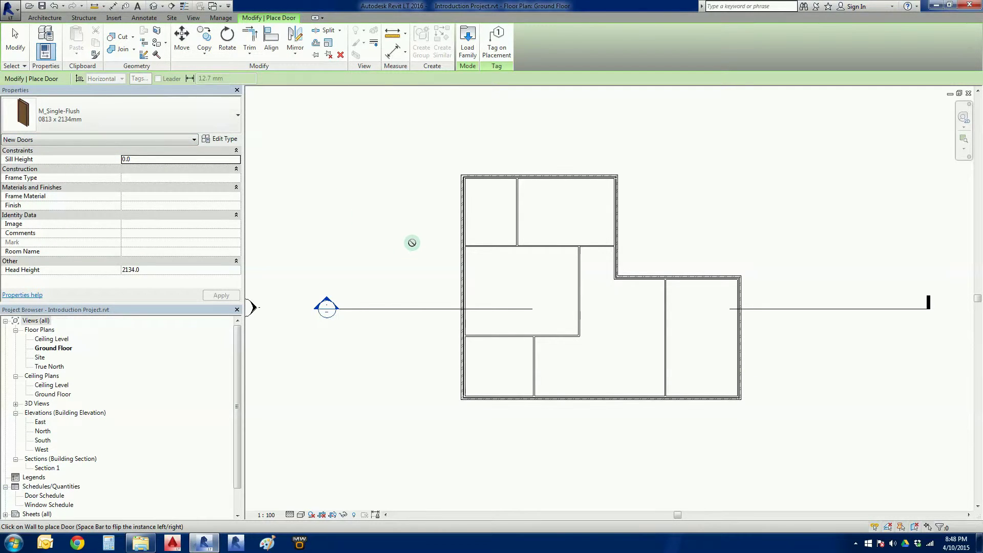
Step: Place a door in the west exterior wall of the middle room, about 1400 mm from its north partition
{"action": "middle_click_drag", "start_coordinate": [395, 246], "coordinate": [414, 259]}
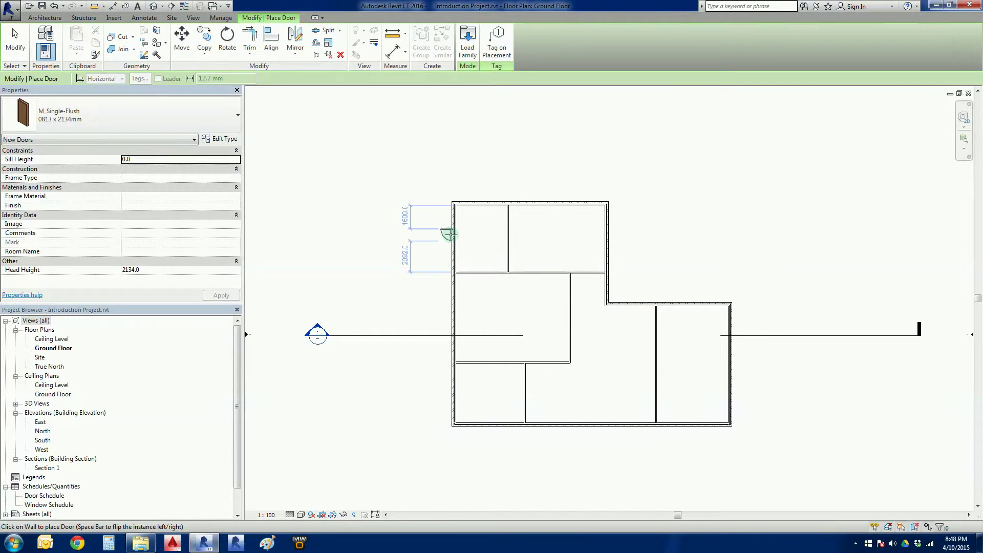
{"action": "scroll", "coordinate": [454, 233], "scroll_direction": "up", "scroll_amount": 3}
{"action": "scroll", "coordinate": [456, 232], "scroll_direction": "up", "scroll_amount": 2}
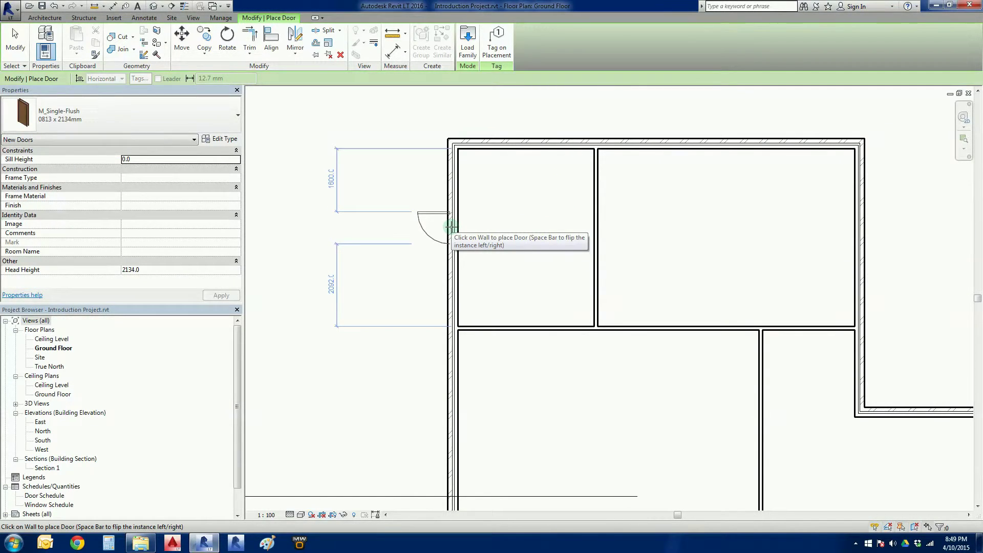
{"action": "scroll", "coordinate": [451, 227], "scroll_direction": "down", "scroll_amount": 4}
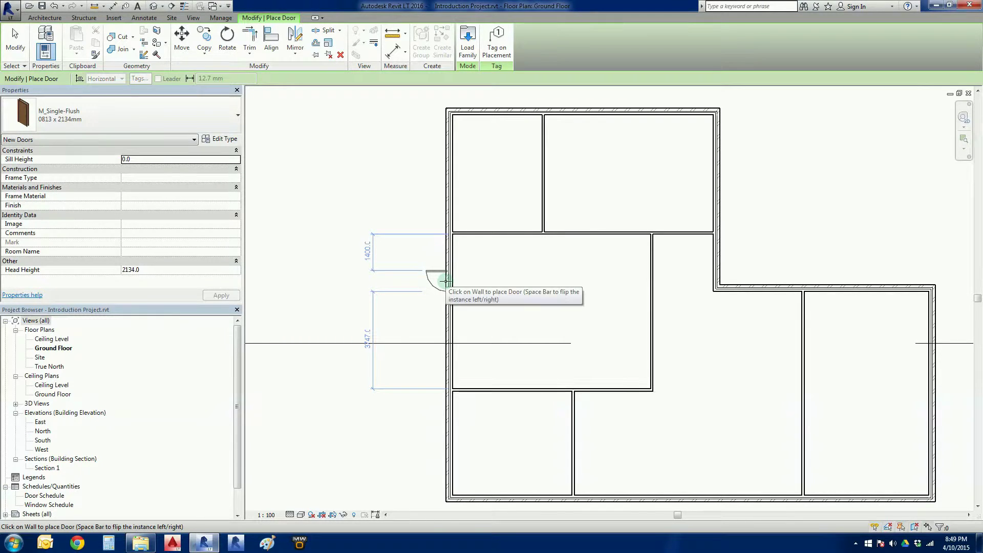
{"action": "left_click", "coordinate": [445, 281]}
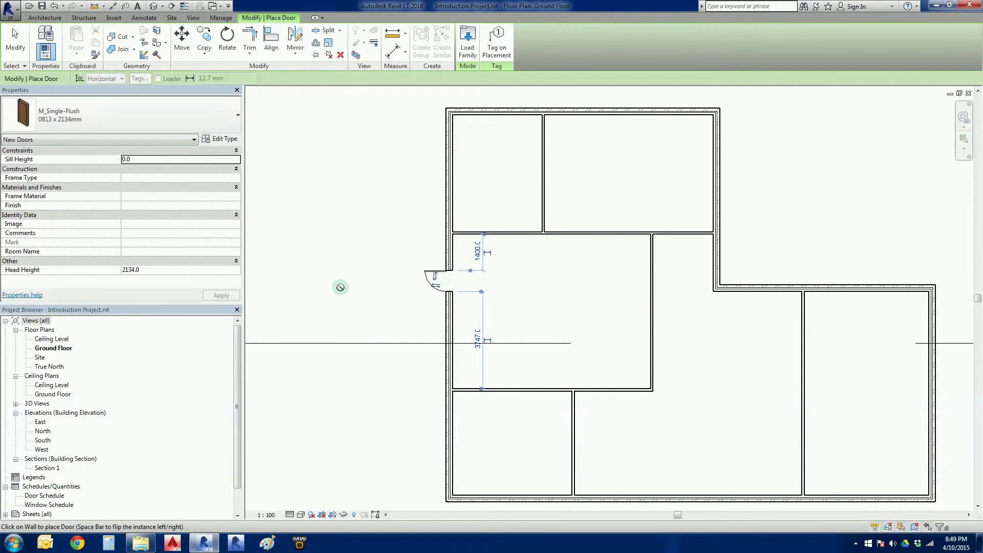
Step: Place three more 0813 x 2134mm doors: in the south exterior wall, the east room's north wall and the northernmost exterior wall
{"action": "scroll", "coordinate": [427, 298], "scroll_direction": "up", "scroll_amount": 3}
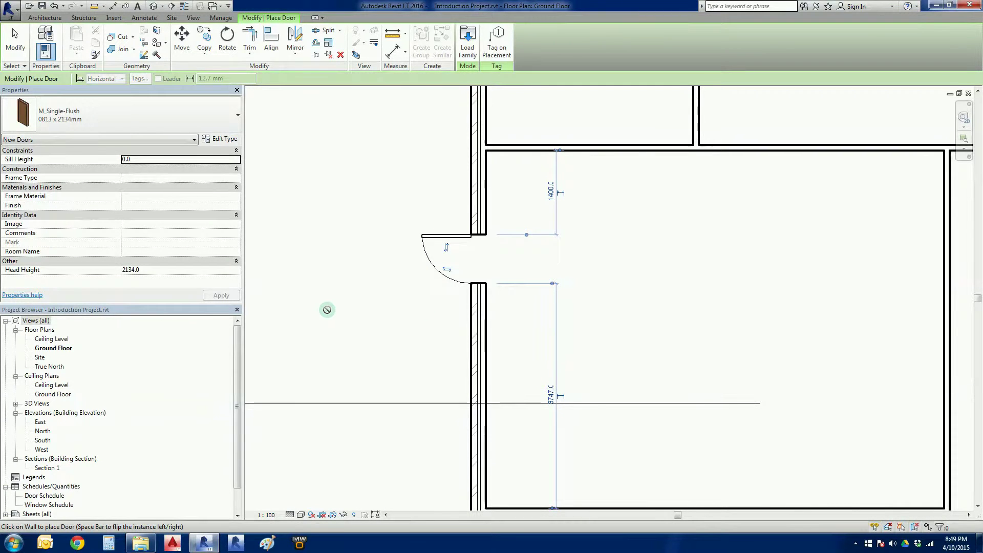
{"action": "scroll", "coordinate": [327, 309], "scroll_direction": "down", "scroll_amount": 1}
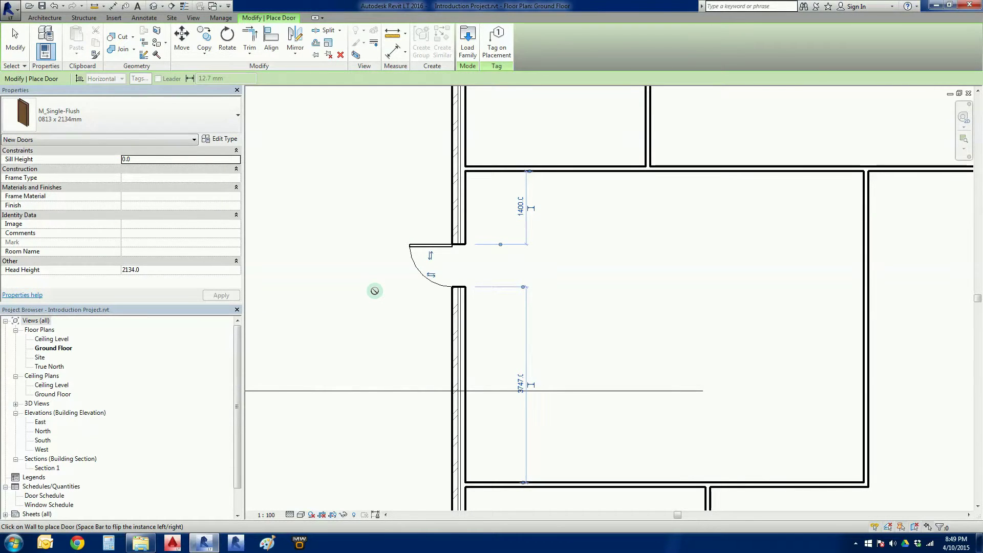
{"action": "scroll", "coordinate": [374, 294], "scroll_direction": "down", "scroll_amount": 1}
{"action": "scroll", "coordinate": [381, 293], "scroll_direction": "up", "scroll_amount": 2}
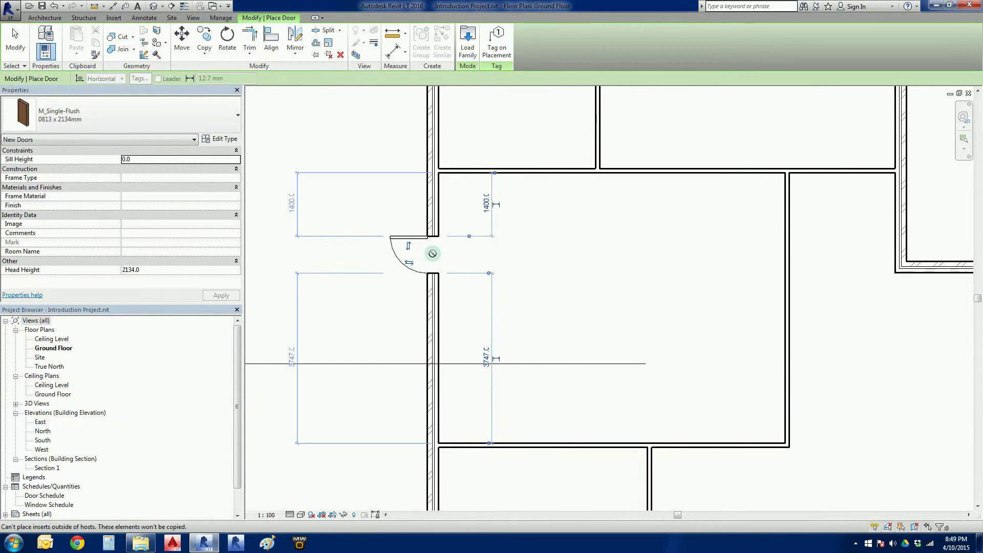
{"action": "scroll", "coordinate": [435, 276], "scroll_direction": "down", "scroll_amount": 2}
{"action": "middle_click_drag", "start_coordinate": [443, 300], "coordinate": [427, 219]}
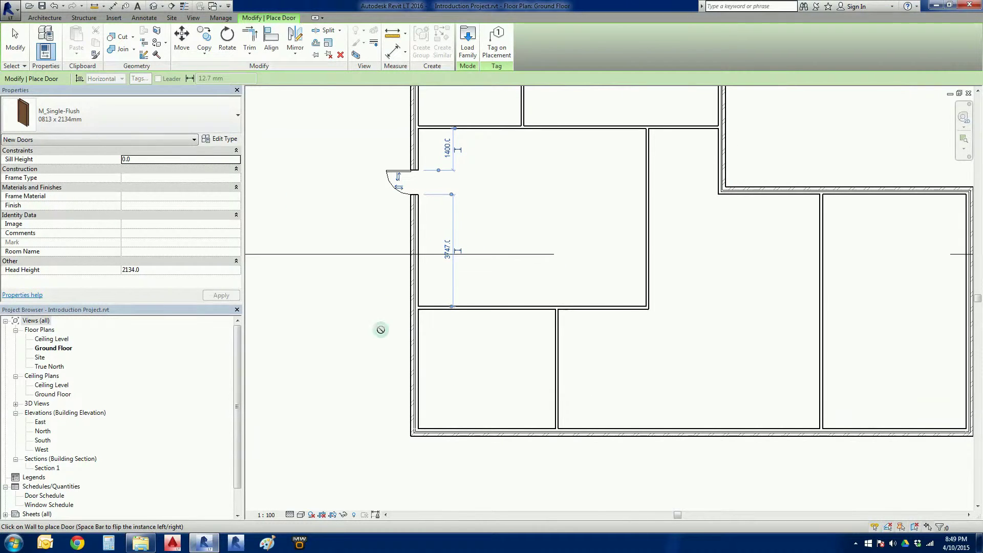
{"action": "left_click", "coordinate": [672, 428]}
{"action": "middle_click_drag", "start_coordinate": [867, 253], "coordinate": [785, 286]}
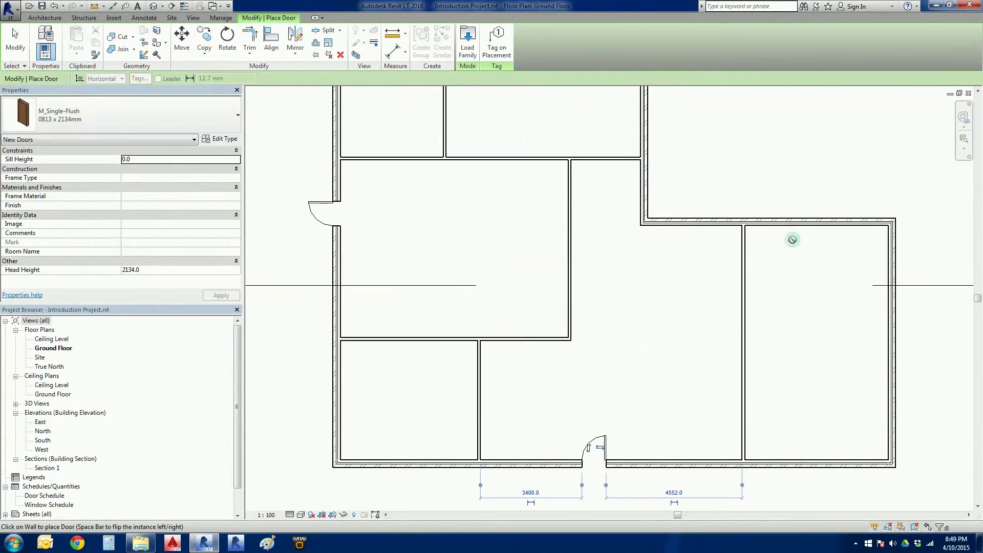
{"action": "middle_click_drag", "start_coordinate": [675, 267], "coordinate": [699, 422]}
{"action": "middle_click_drag", "start_coordinate": [575, 257], "coordinate": [555, 149]}
{"action": "scroll", "coordinate": [554, 191], "scroll_direction": "down", "scroll_amount": 2}
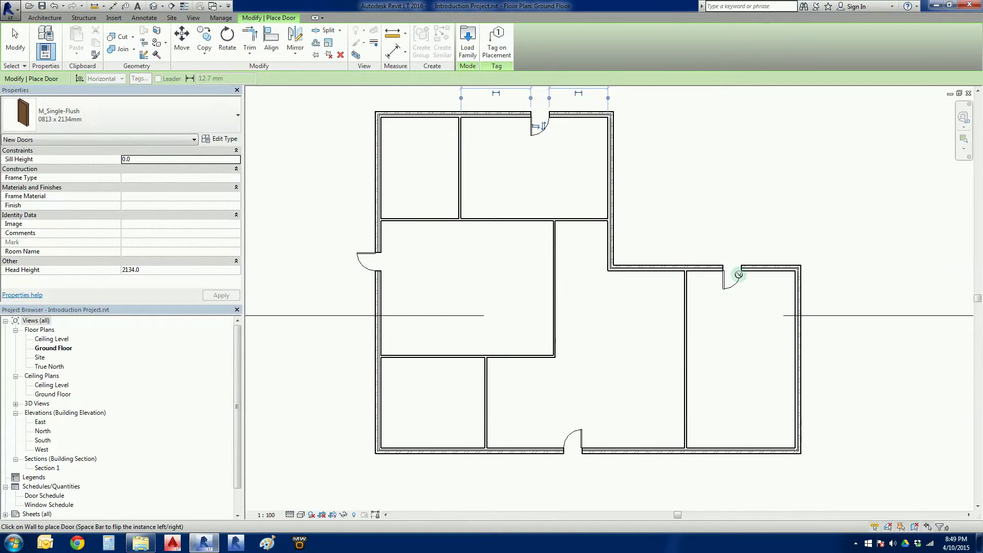
{"action": "left_click", "coordinate": [738, 275]}
Step: Place three M_Single-Flush 0915 x 2032mm doors: between the two north rooms and in each one's south partition
{"action": "left_click", "coordinate": [88, 116]}
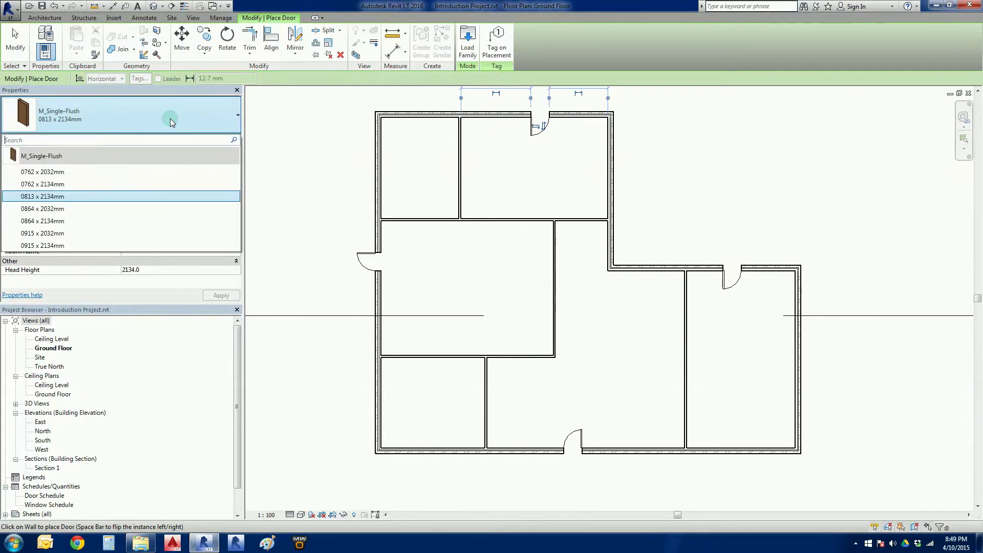
{"action": "left_click", "coordinate": [79, 233]}
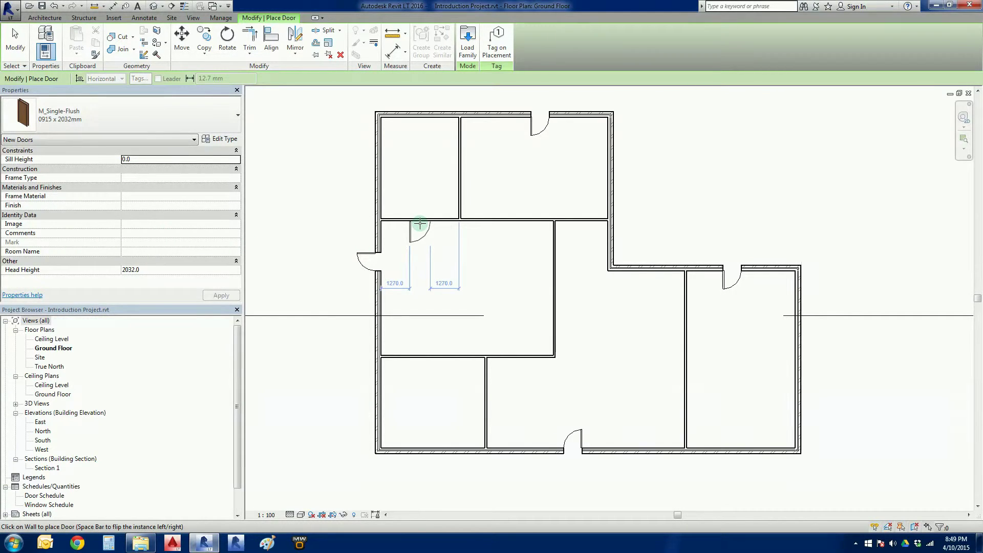
{"action": "left_click", "coordinate": [419, 223]}
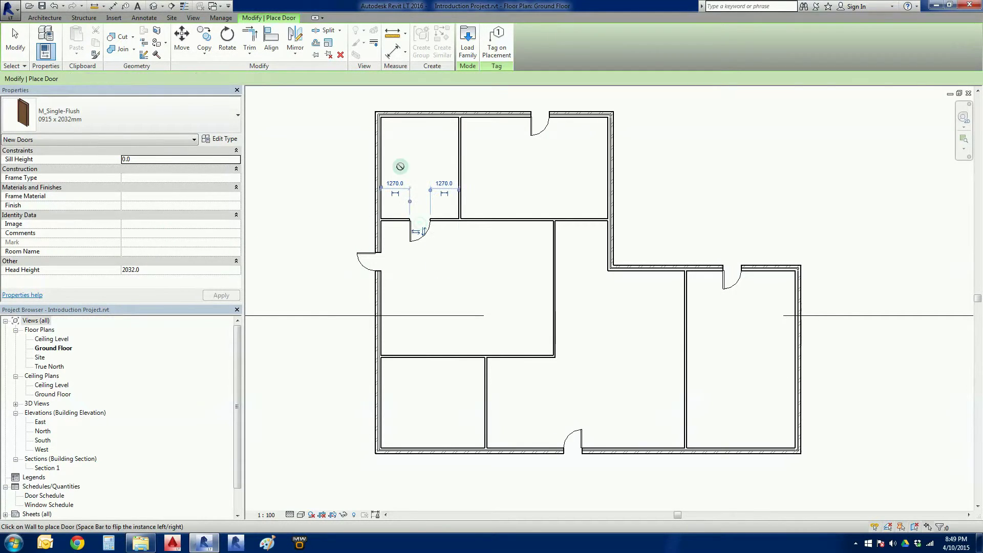
{"action": "left_click", "coordinate": [455, 168]}
{"action": "left_click", "coordinate": [517, 217]}
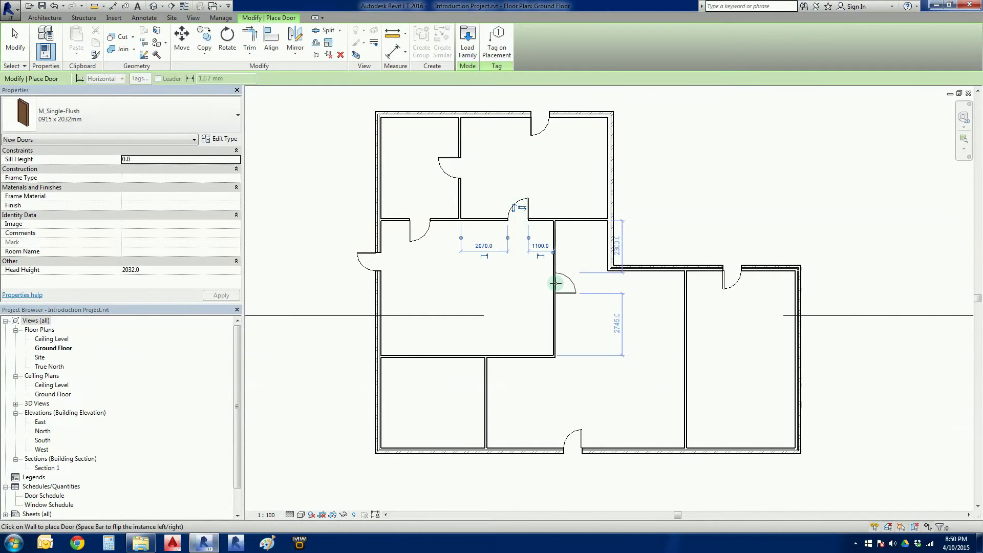
Step: Place 0915 x 2032mm doors in the middle room's east wall, the southwest room's east wall and the east room's partition, and end door placement
{"action": "left_click", "coordinate": [557, 282]}
{"action": "left_click", "coordinate": [487, 397]}
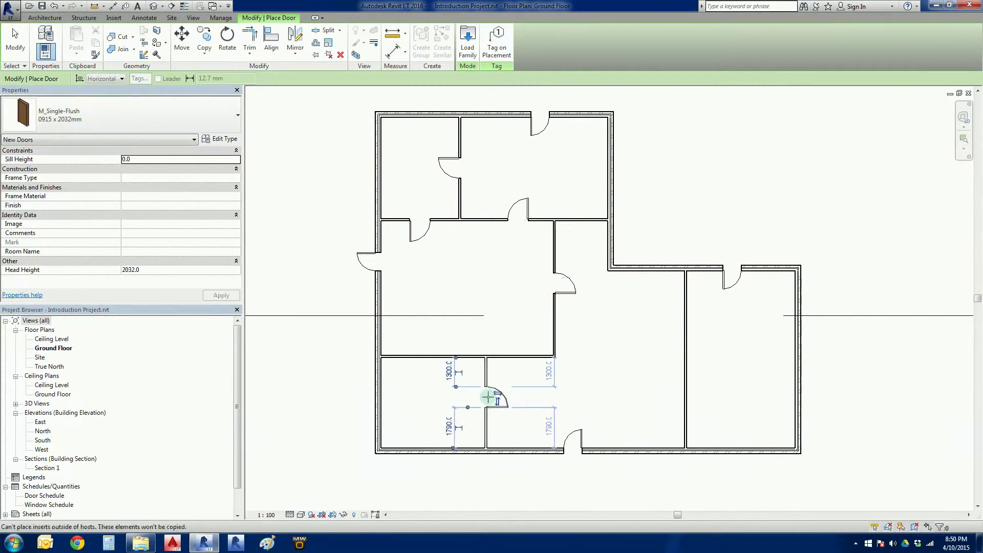
{"action": "left_click", "coordinate": [643, 360]}
{"action": "key", "text": "Escape"}
{"action": "key", "text": "Escape"}
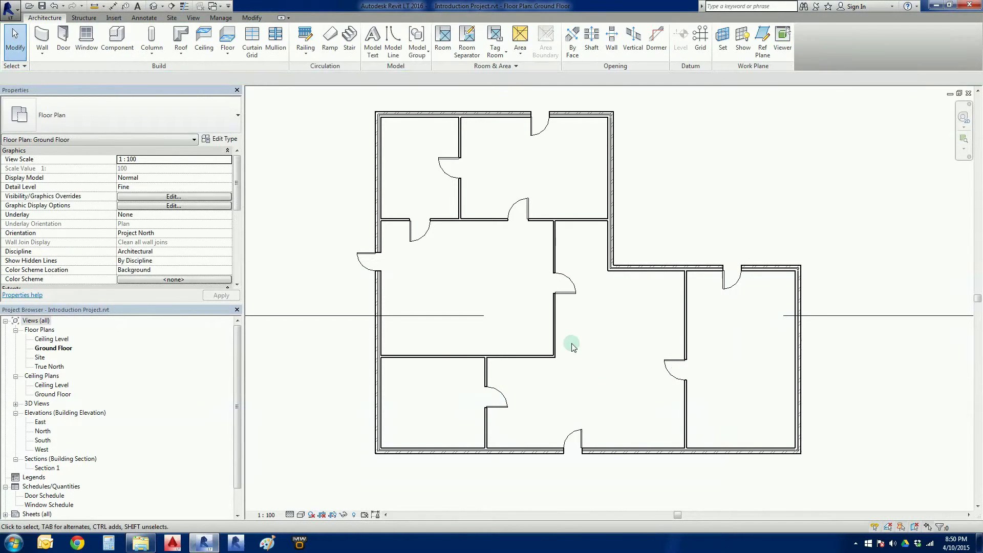
Step: Move the door in the middle room's east wall south along the wall, to about 2760 mm from the north partition
{"action": "scroll", "coordinate": [574, 307], "scroll_direction": "up", "scroll_amount": 5}
{"action": "scroll", "coordinate": [580, 320], "scroll_direction": "up", "scroll_amount": 2}
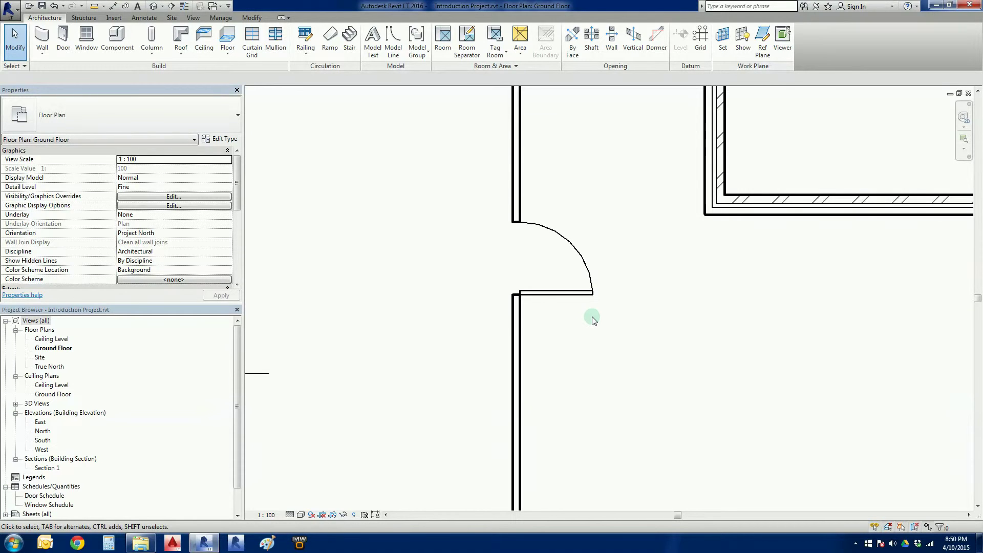
{"action": "scroll", "coordinate": [592, 320], "scroll_direction": "down", "scroll_amount": 6}
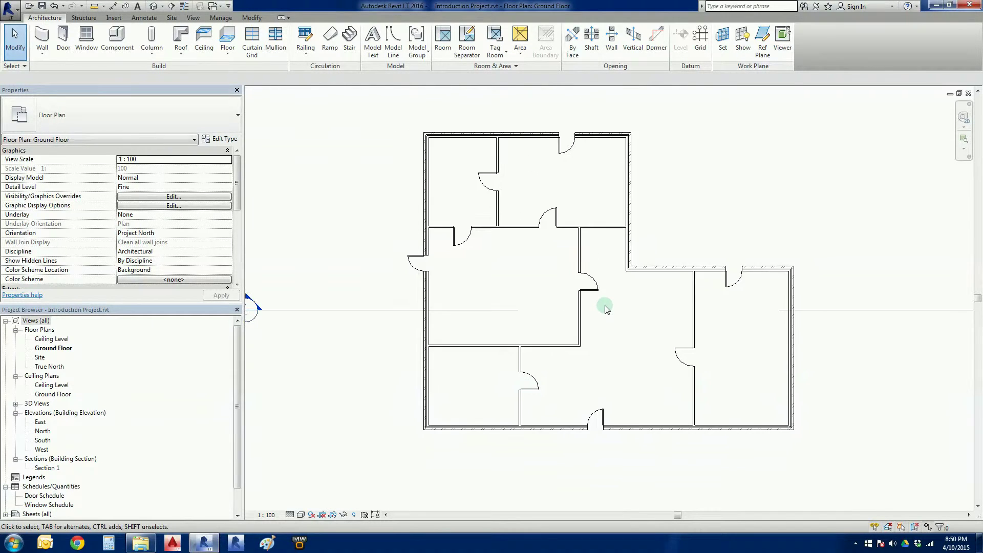
{"action": "scroll", "coordinate": [605, 308], "scroll_direction": "up", "scroll_amount": 1}
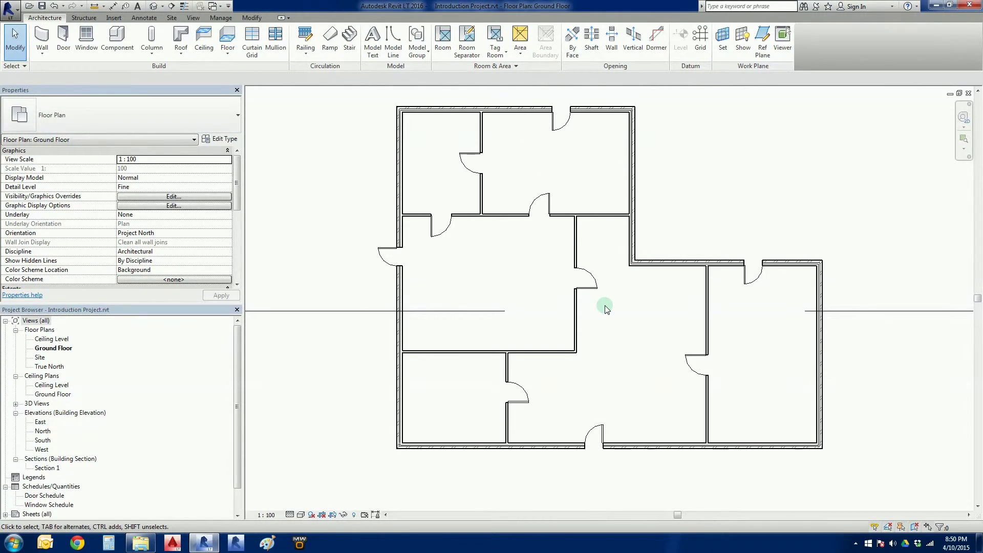
{"action": "middle_click_drag", "start_coordinate": [604, 307], "coordinate": [606, 332]}
{"action": "scroll", "coordinate": [606, 331], "scroll_direction": "up", "scroll_amount": 1}
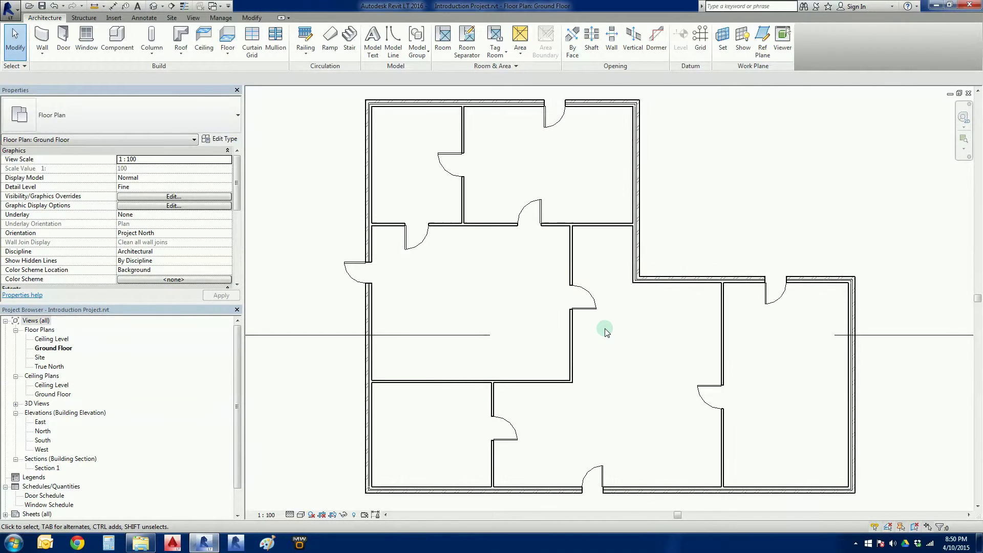
{"action": "left_click", "coordinate": [580, 304]}
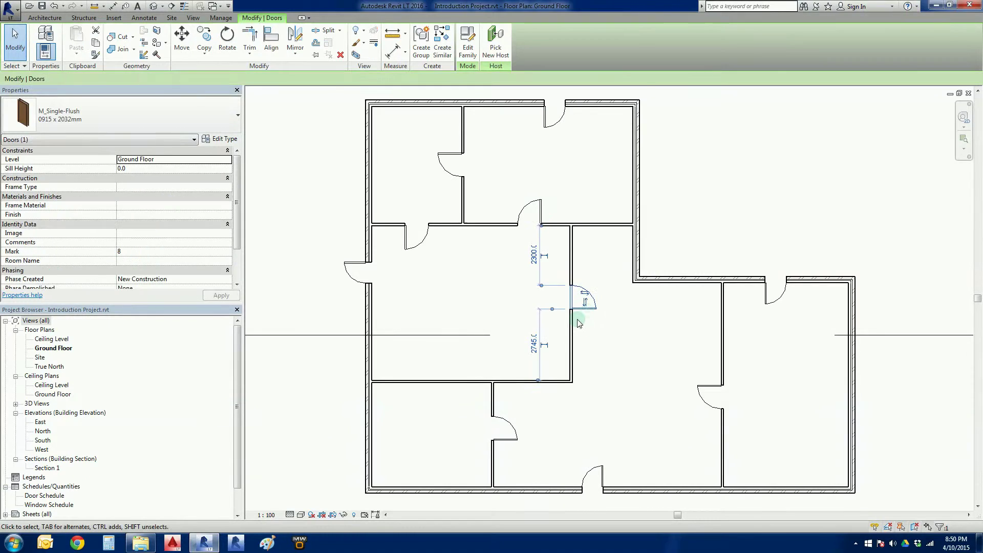
{"action": "scroll", "coordinate": [579, 303], "scroll_direction": "up", "scroll_amount": 1}
{"action": "scroll", "coordinate": [579, 304], "scroll_direction": "up", "scroll_amount": 5}
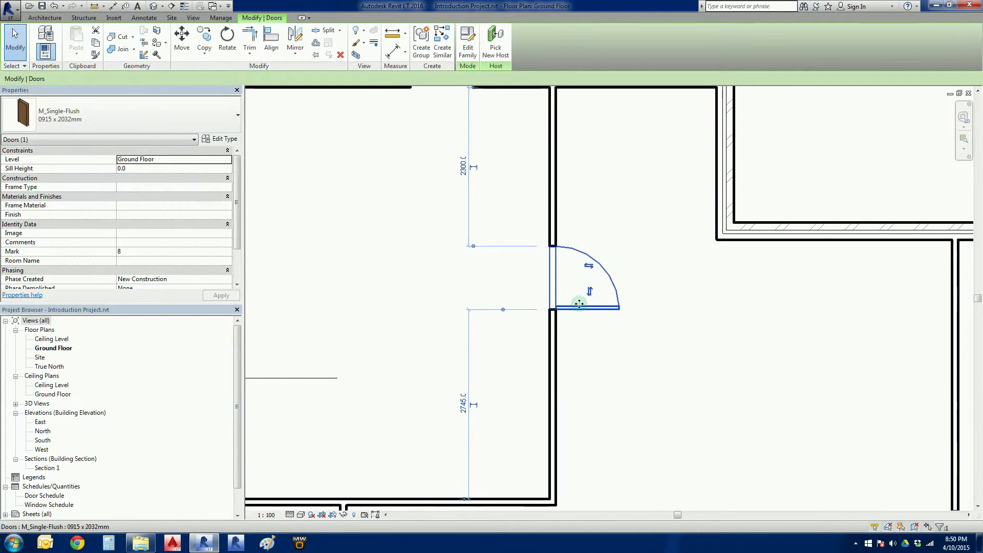
{"action": "left_click_drag", "start_coordinate": [579, 310], "coordinate": [647, 333]}
{"action": "left_click", "coordinate": [717, 358]}
{"action": "scroll", "coordinate": [656, 361], "scroll_direction": "down", "scroll_amount": 2}
{"action": "middle_click_drag", "start_coordinate": [656, 361], "coordinate": [617, 345]}
{"action": "scroll", "coordinate": [616, 360], "scroll_direction": "down", "scroll_amount": 2}
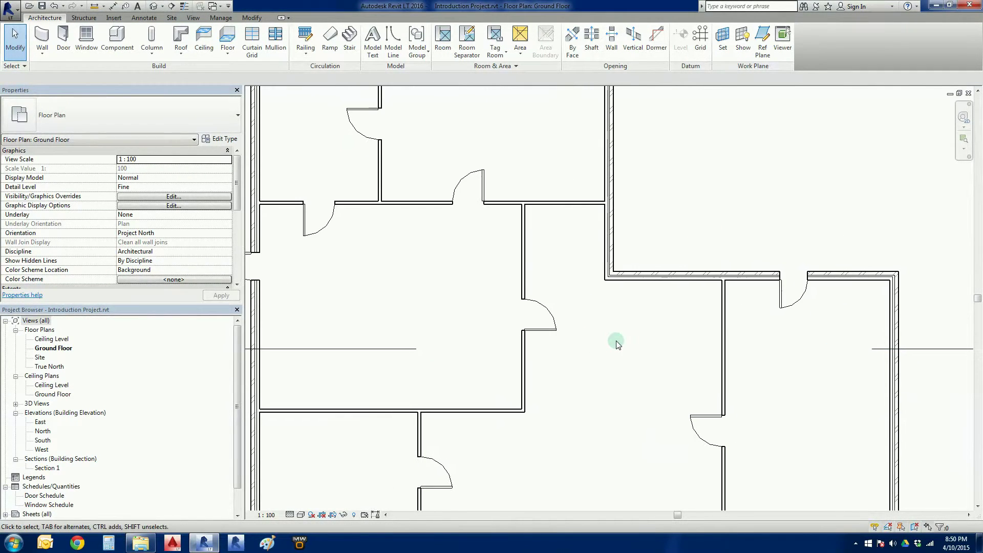
Step: Flip the hand and facing of the middle room's east door so it is hinged on the north side and swings into the room
{"action": "left_click", "coordinate": [558, 315]}
{"action": "scroll", "coordinate": [546, 346], "scroll_direction": "up", "scroll_amount": 3}
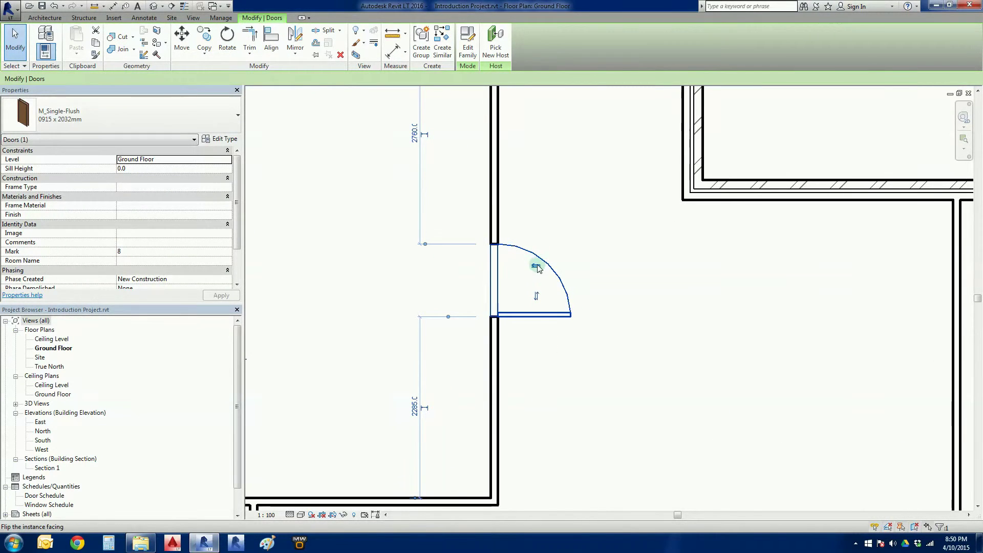
{"action": "left_click", "coordinate": [536, 297]}
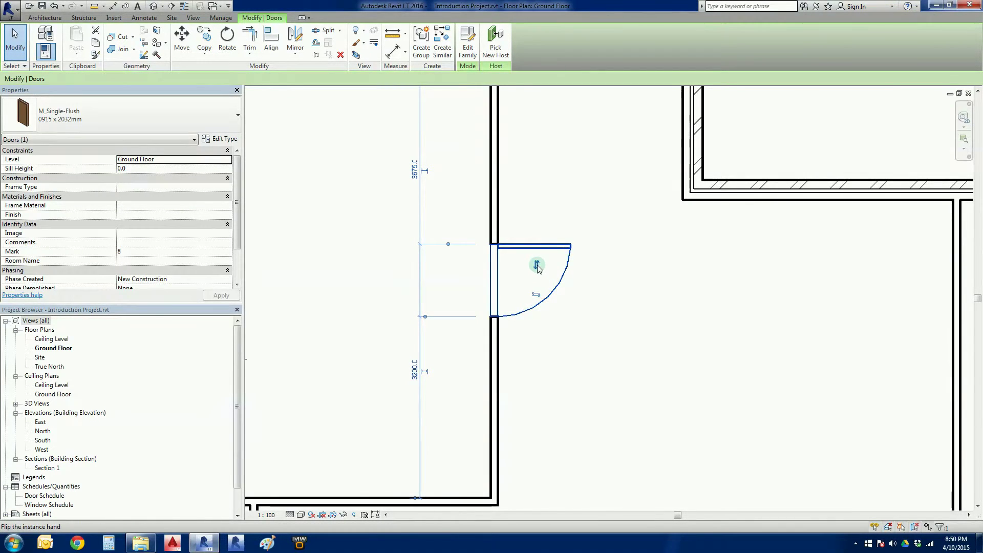
{"action": "left_click", "coordinate": [536, 295]}
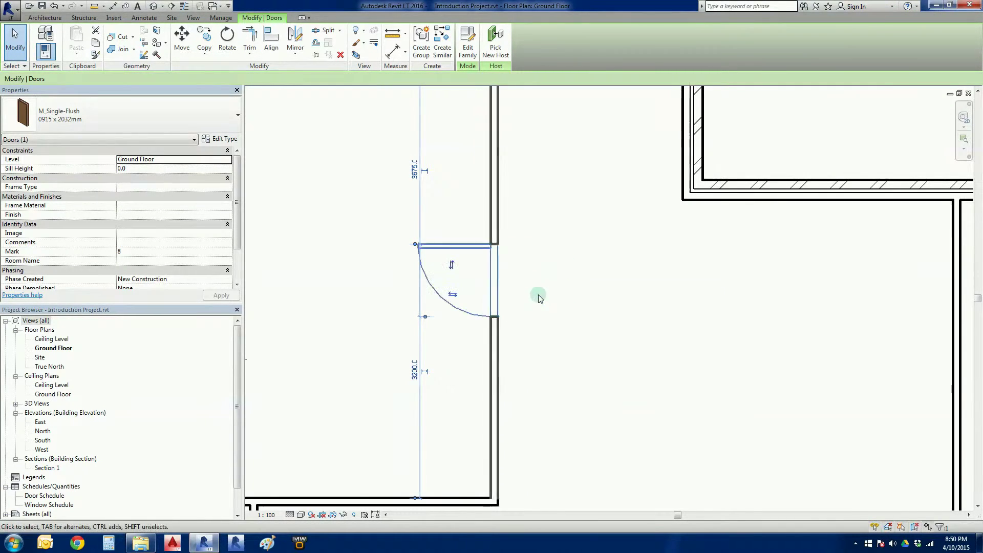
Step: Cycle the middle room's east door through its swing orientations, ending hinged north and opening into the room, and deselect it
{"action": "left_click", "coordinate": [577, 353]}
{"action": "left_click", "coordinate": [452, 311]}
{"action": "key", "text": "space"}
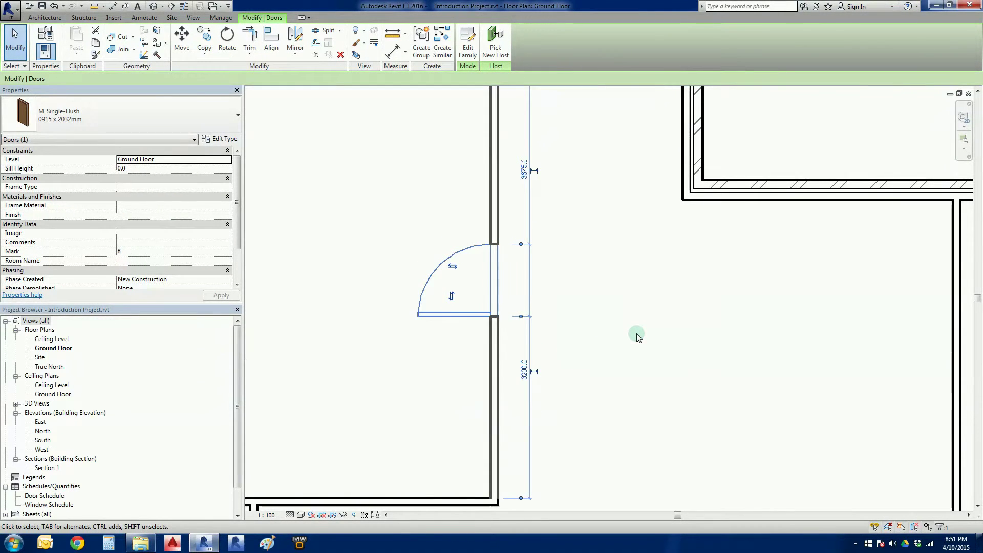
{"action": "key", "text": "space"}
{"action": "key", "text": "space"}
{"action": "key", "text": "space"}
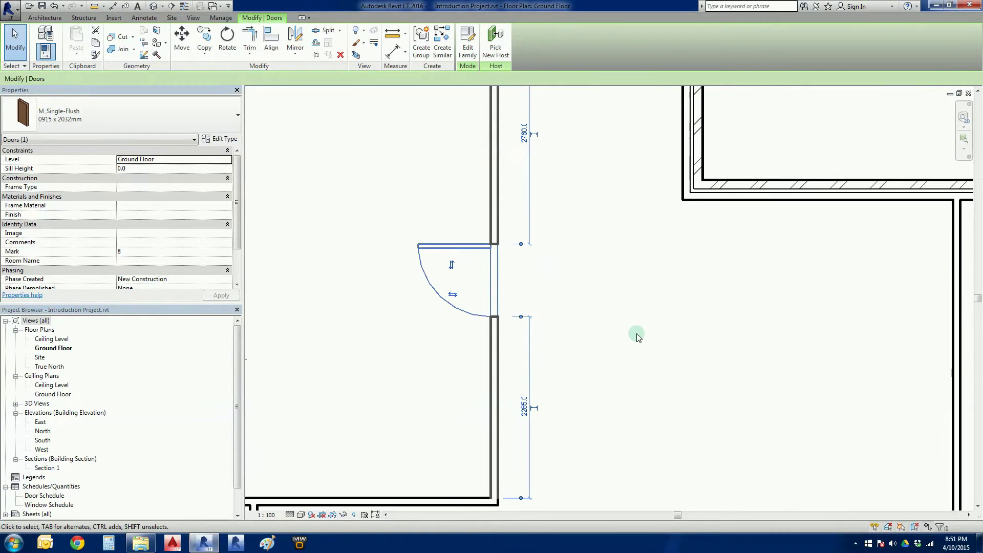
{"action": "key", "text": "space"}
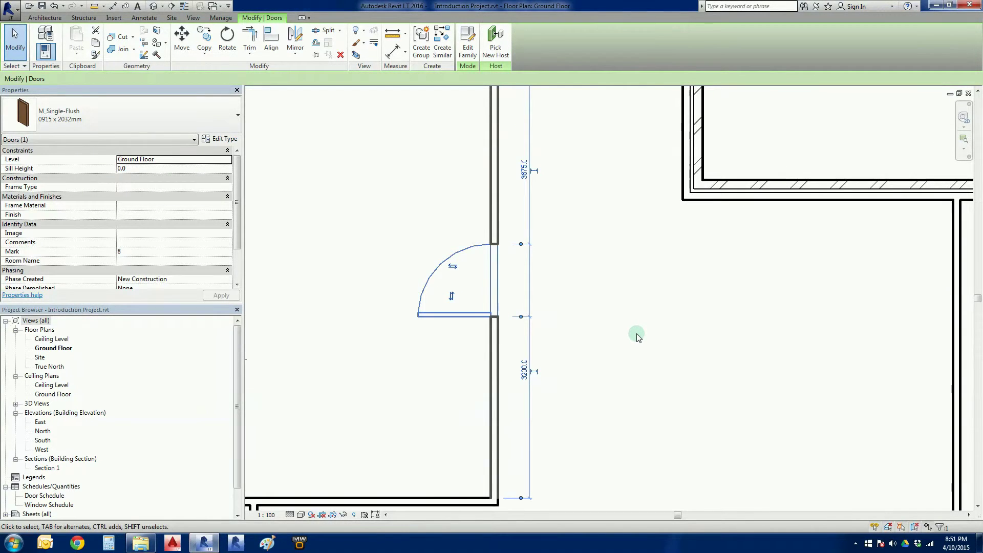
{"action": "key", "text": "space"}
{"action": "key", "text": "space"}
{"action": "key", "text": "space"}
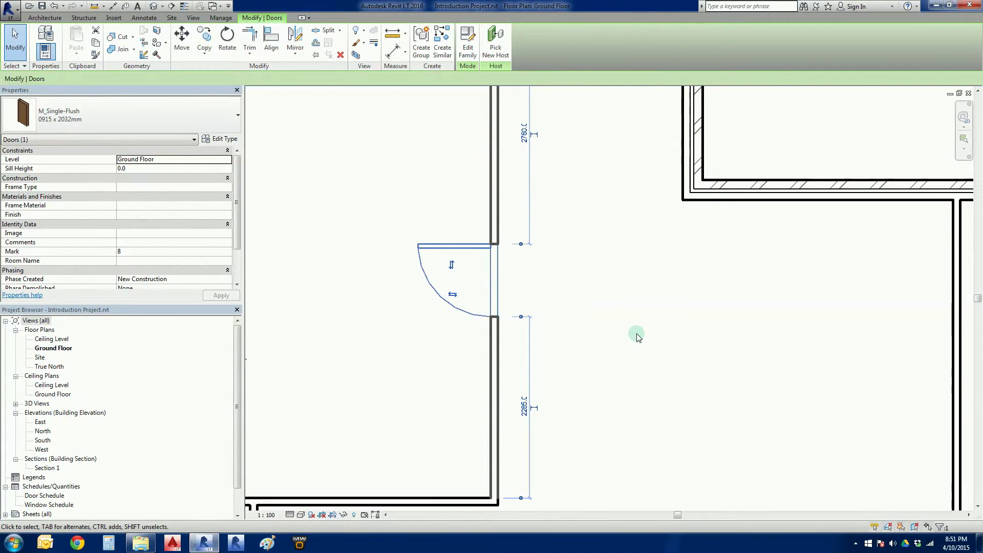
{"action": "key", "text": "Escape"}
{"action": "scroll", "coordinate": [637, 338], "scroll_direction": "down", "scroll_amount": 6}
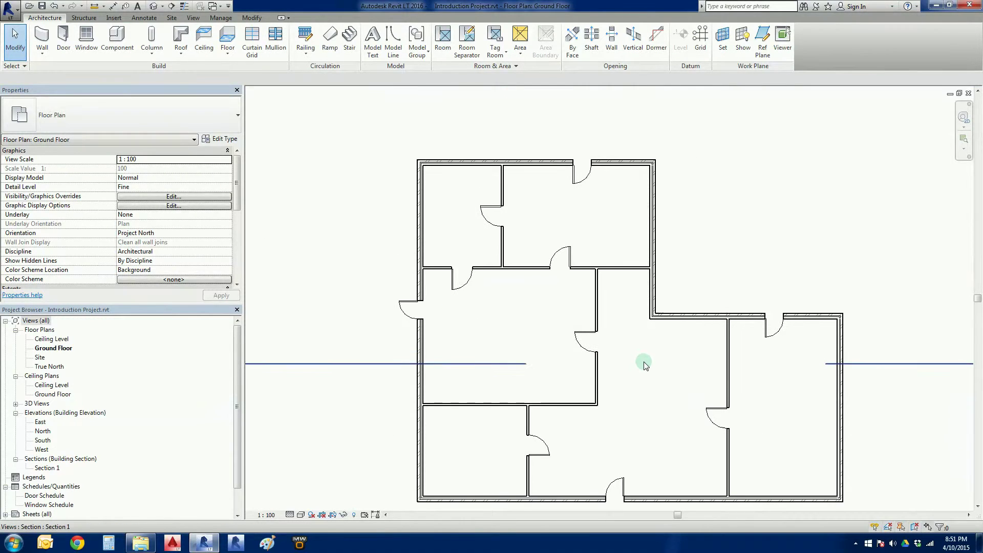
Step: Place an M_Fixed 0915 x 1830mm window in the northwest room's west exterior wall, about 1600 mm from the north wall
{"action": "middle_click_drag", "start_coordinate": [645, 364], "coordinate": [636, 346]}
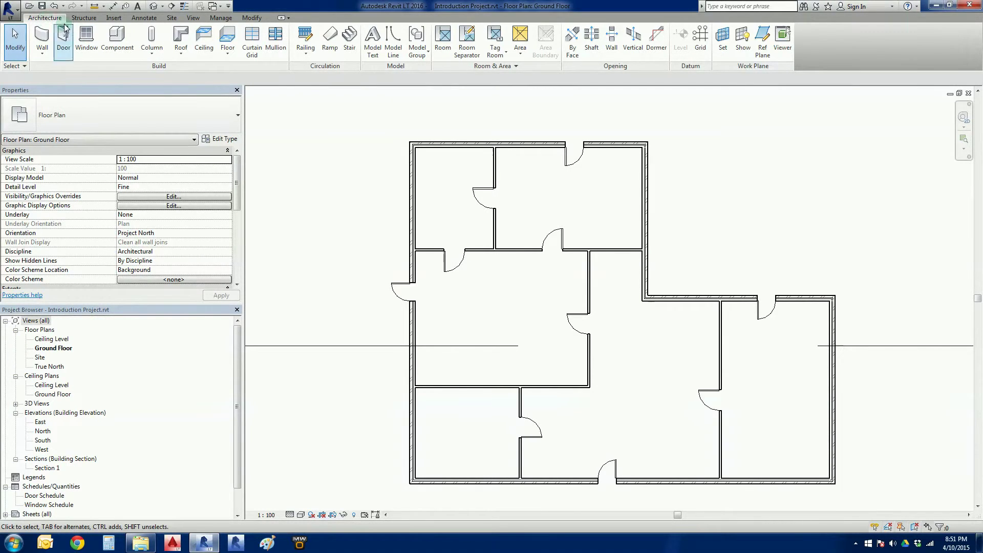
{"action": "left_click", "coordinate": [89, 54]}
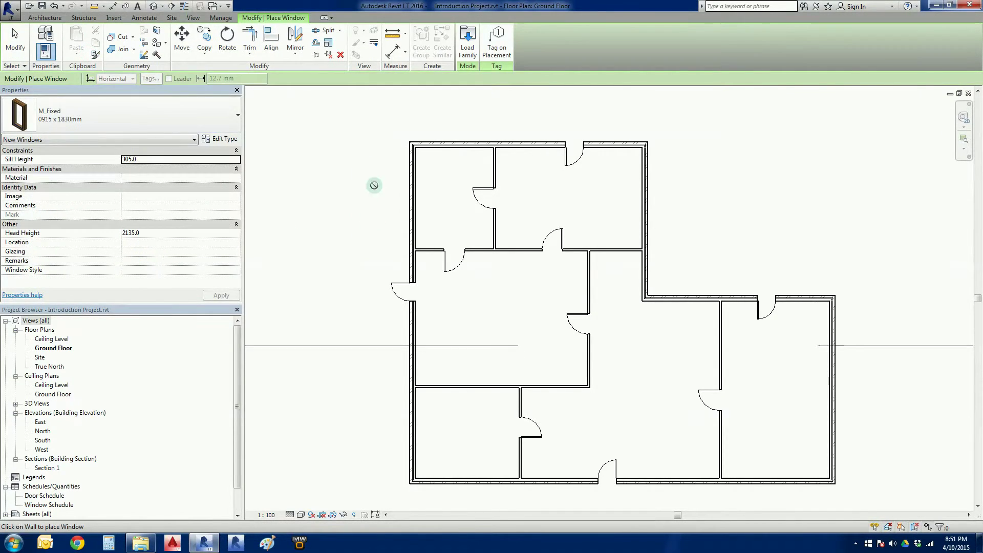
{"action": "scroll", "coordinate": [357, 194], "scroll_direction": "up", "scroll_amount": 2}
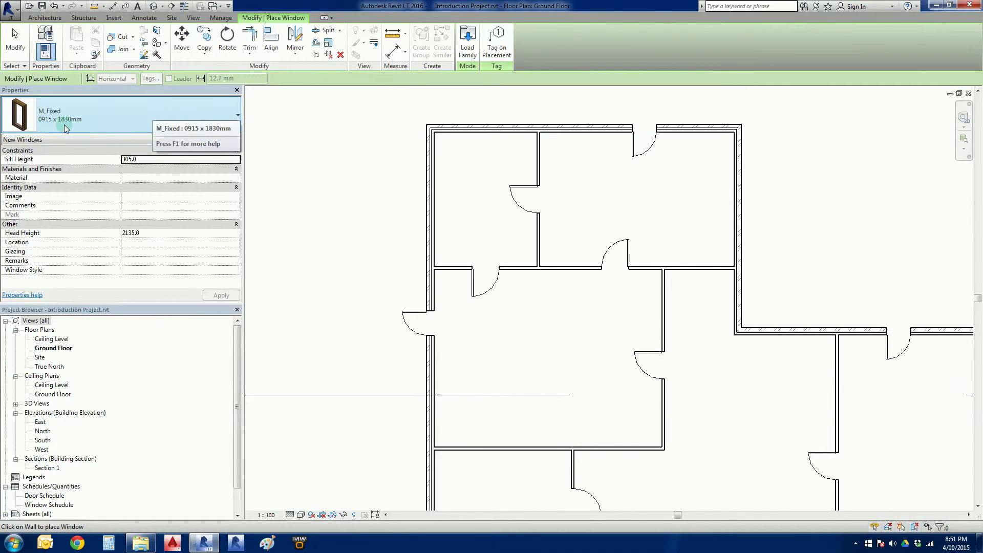
{"action": "left_click", "coordinate": [428, 193]}
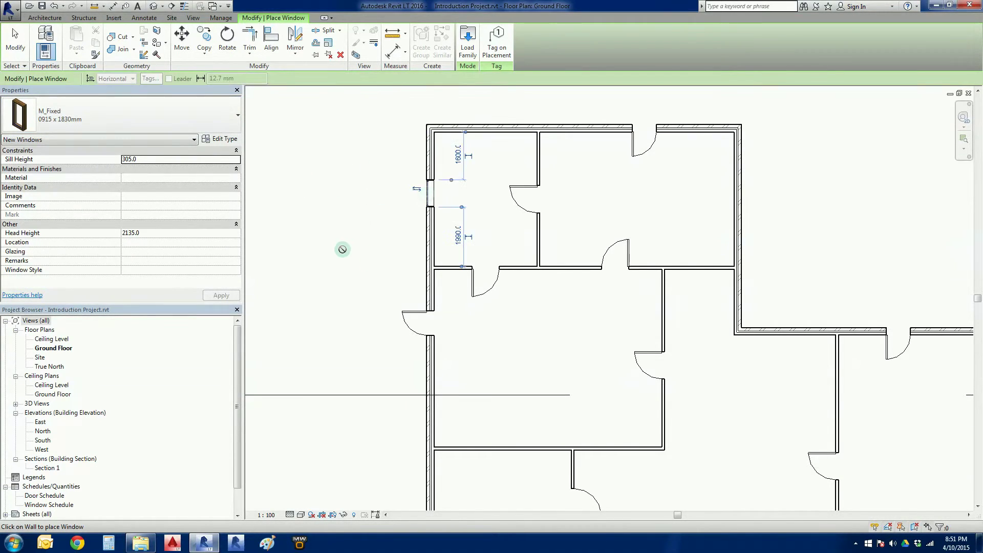
{"action": "scroll", "coordinate": [440, 190], "scroll_direction": "up", "scroll_amount": 4}
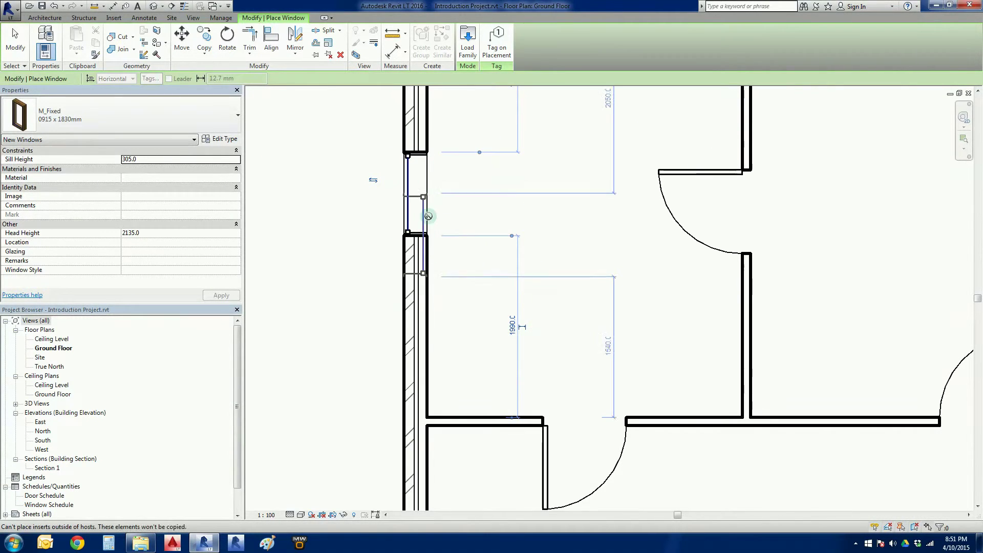
{"action": "scroll", "coordinate": [435, 213], "scroll_direction": "down", "scroll_amount": 3}
{"action": "scroll", "coordinate": [486, 274], "scroll_direction": "down", "scroll_amount": 2}
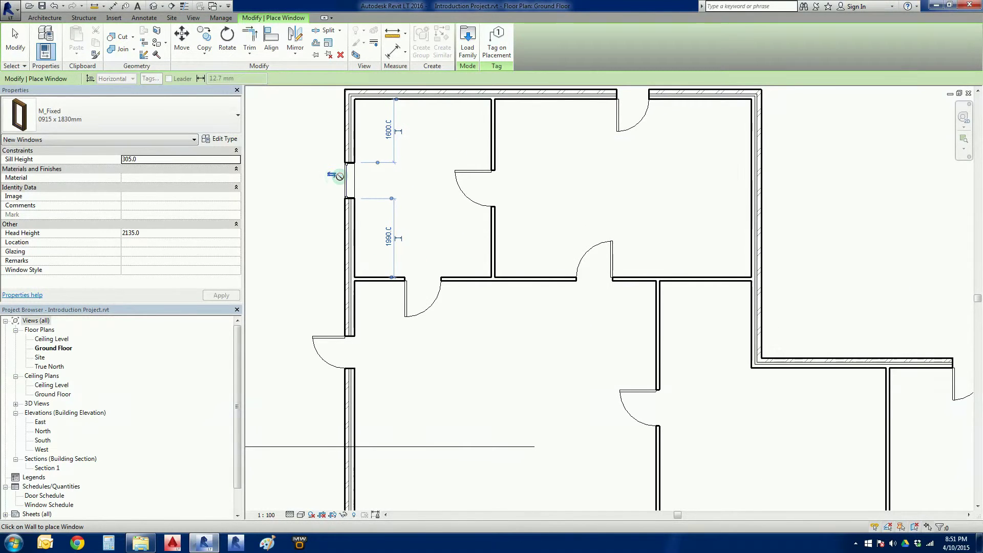
Step: Place another 0915 x 1830mm window in the northeast room's south partition, east of its door, and end window placement
{"action": "left_click", "coordinate": [705, 279]}
{"action": "key", "text": "Escape"}
{"action": "key", "text": "Escape"}
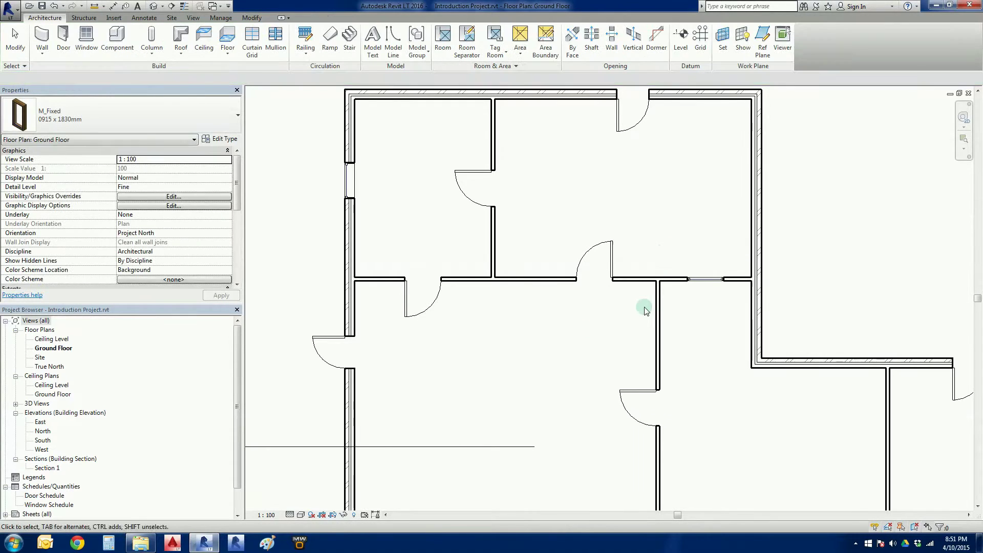
Step: Place M_Fixed 0610 x 1830mm windows in the west exterior wall: about 700 mm south of the door and 1500 mm below the southwest room's partition
{"action": "scroll", "coordinate": [705, 305], "scroll_direction": "up", "scroll_amount": 4}
{"action": "scroll", "coordinate": [761, 273], "scroll_direction": "down", "scroll_amount": 4}
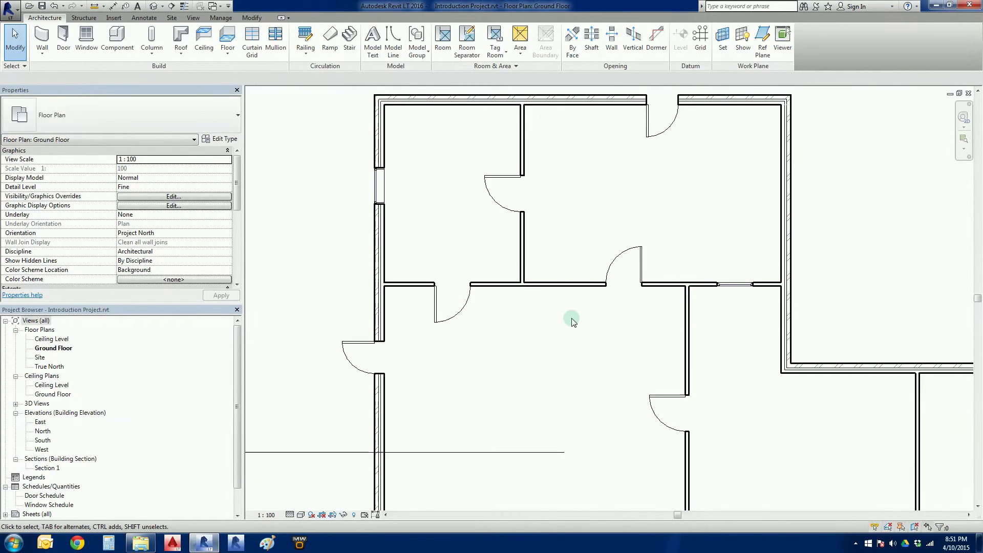
{"action": "middle_click_drag", "start_coordinate": [570, 320], "coordinate": [584, 337]}
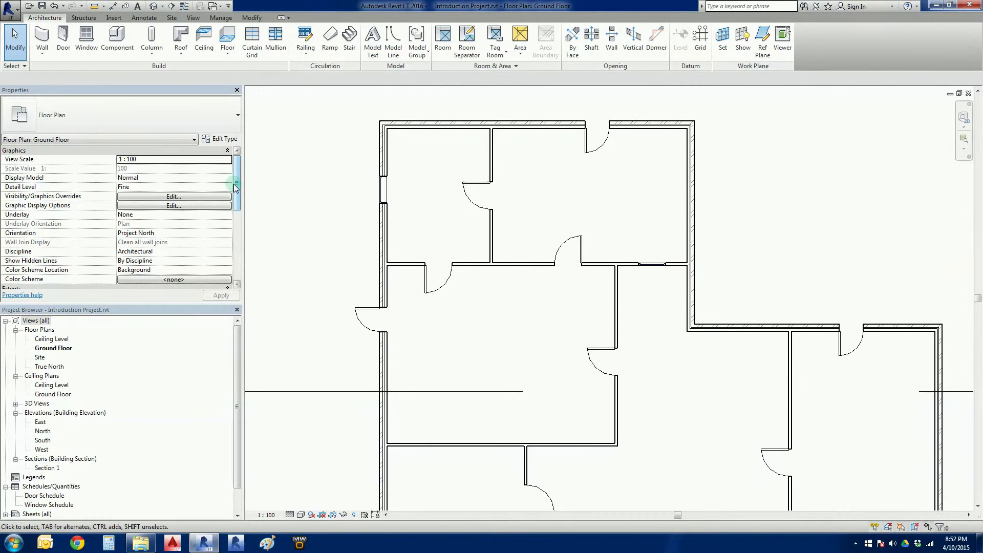
{"action": "key", "text": "w"}
{"action": "key", "text": "n"}
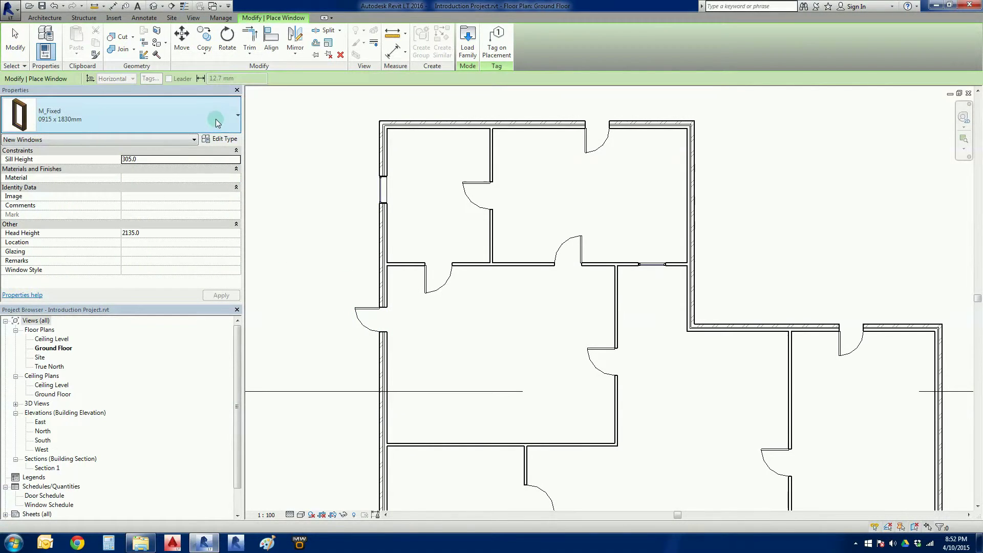
{"action": "left_click", "coordinate": [217, 123]}
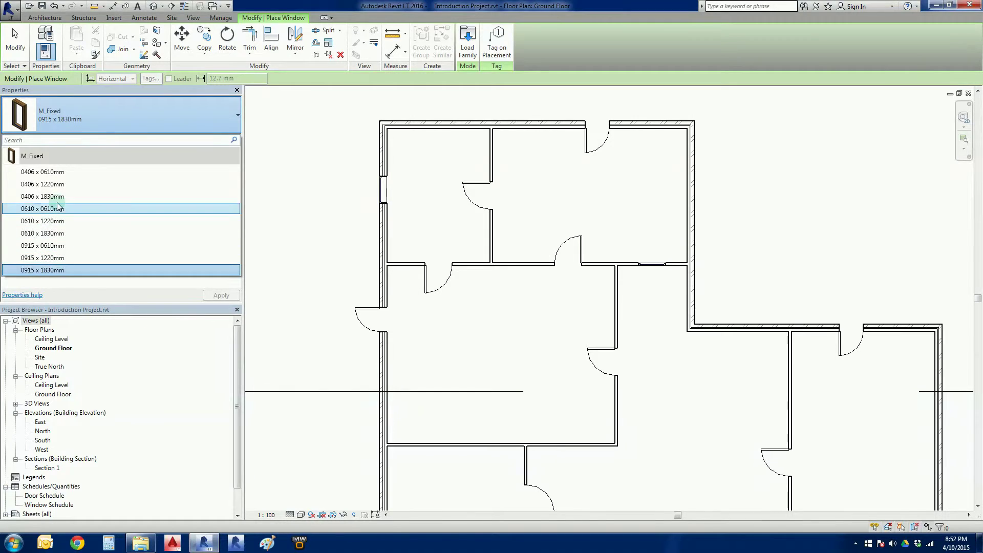
{"action": "left_click", "coordinate": [64, 234]}
{"action": "middle_click_drag", "start_coordinate": [371, 367], "coordinate": [362, 285]}
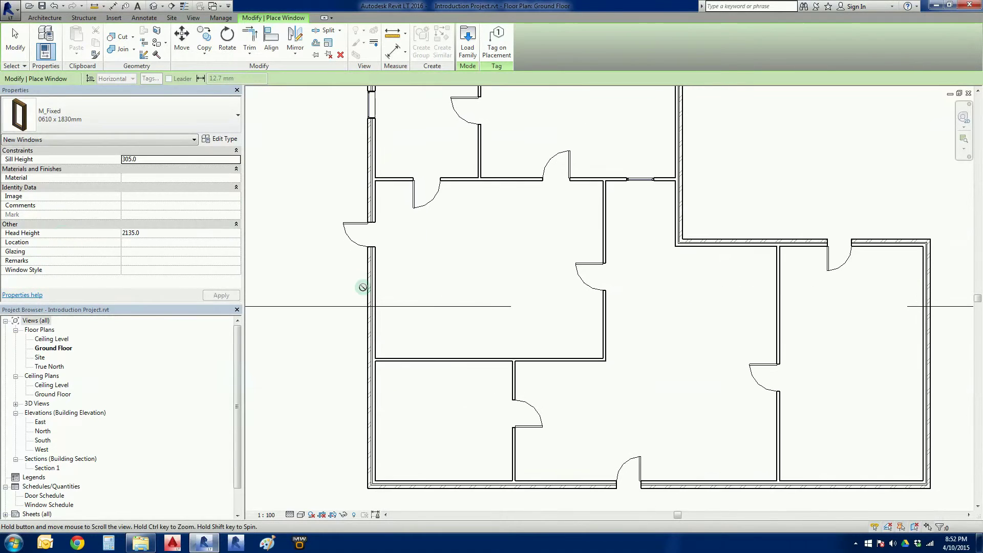
{"action": "left_click", "coordinate": [376, 277]}
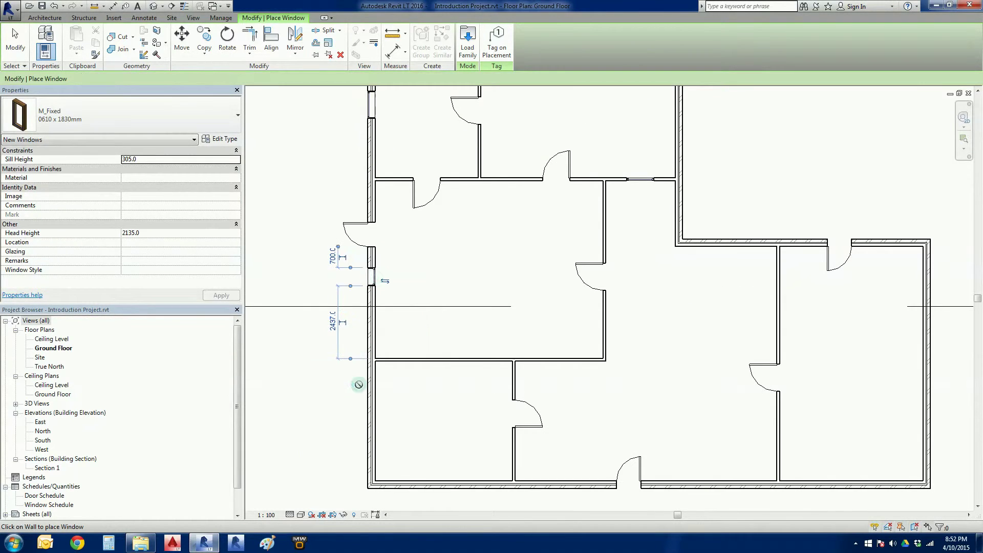
{"action": "left_click", "coordinate": [366, 414]}
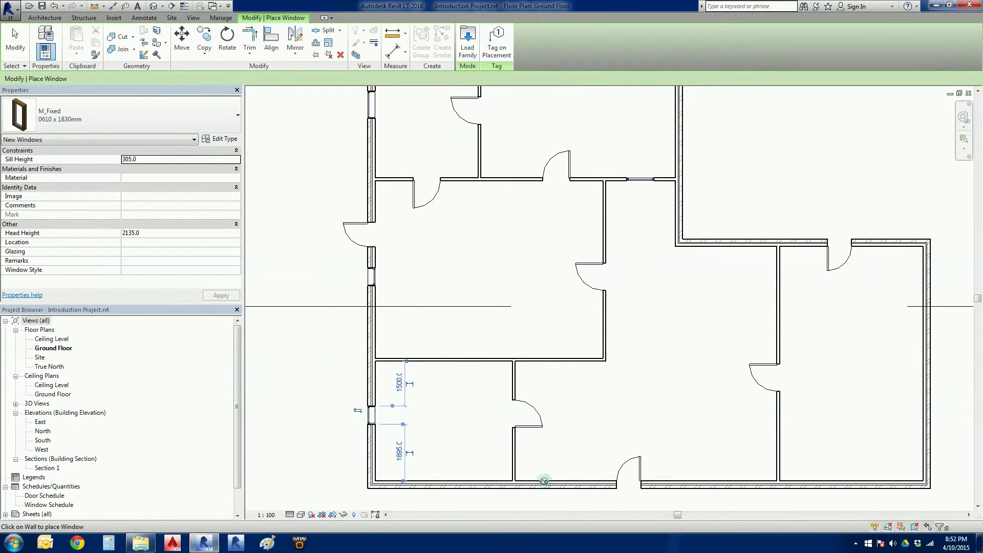
Step: Place 0610 x 1830mm windows on both sides of the south exterior door and in the central room's north exterior wall
{"action": "left_click", "coordinate": [582, 490]}
{"action": "left_click", "coordinate": [713, 489]}
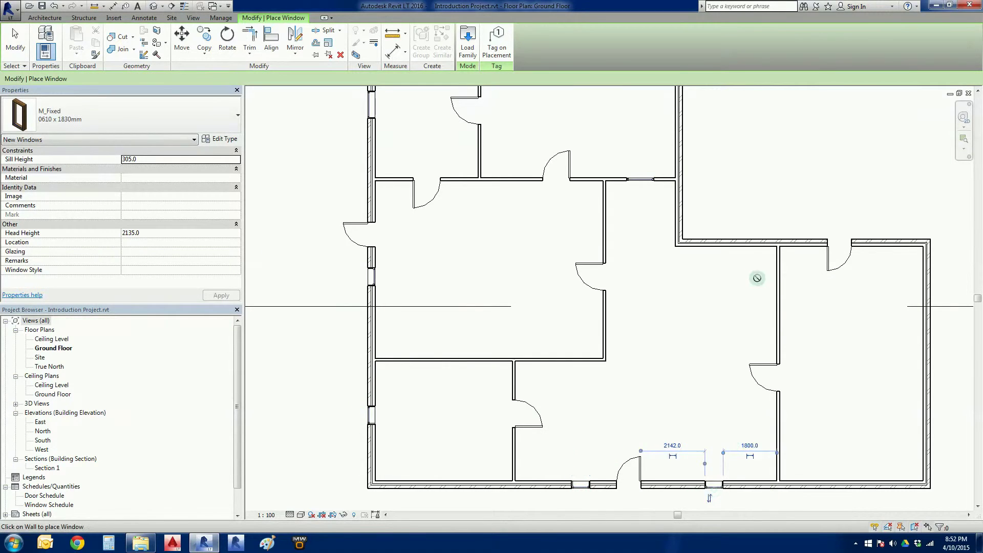
{"action": "left_click", "coordinate": [727, 242]}
Step: Place 0610 x 1830mm windows in the northeast room's east wall and on both sides of its north exterior door, and end placement
{"action": "middle_click_drag", "start_coordinate": [730, 138], "coordinate": [697, 243]}
{"action": "left_click", "coordinate": [646, 216]}
{"action": "left_click", "coordinate": [603, 144]}
{"action": "left_click", "coordinate": [494, 143]}
{"action": "key", "text": "Escape"}
{"action": "key", "text": "Escape"}
{"action": "scroll", "coordinate": [481, 217], "scroll_direction": "down", "scroll_amount": 2}
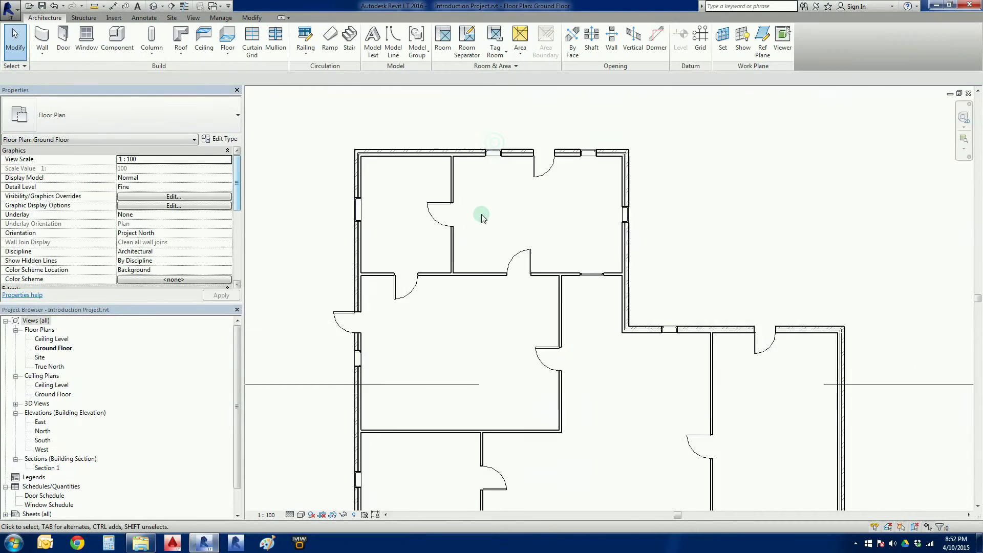
Step: Flip the facing of the window in the middle room's west wall toward the exterior and deselect it
{"action": "middle_click_drag", "start_coordinate": [481, 218], "coordinate": [527, 166]}
{"action": "scroll", "coordinate": [484, 206], "scroll_direction": "up", "scroll_amount": 2}
{"action": "scroll", "coordinate": [407, 294], "scroll_direction": "up", "scroll_amount": 3}
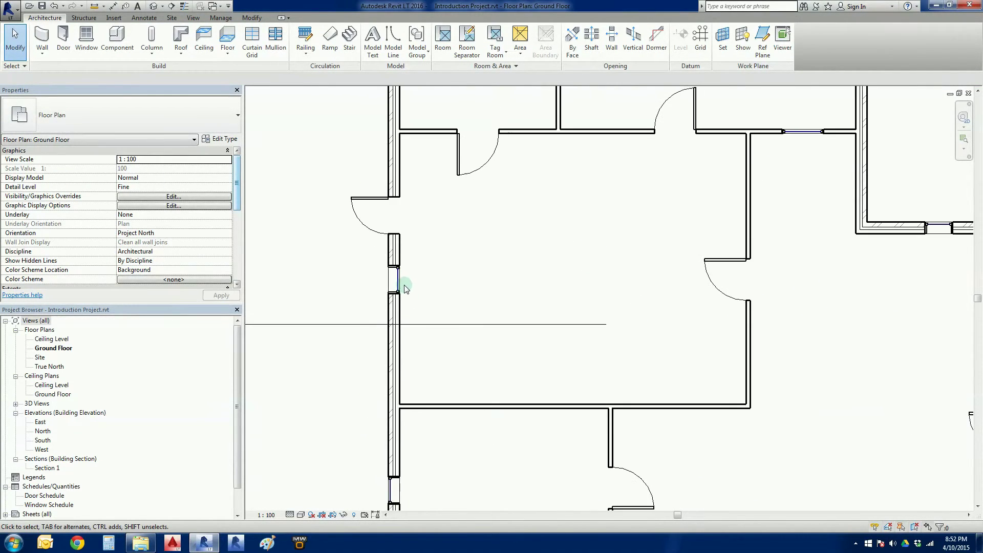
{"action": "left_click", "coordinate": [403, 287]}
{"action": "scroll", "coordinate": [476, 320], "scroll_direction": "up", "scroll_amount": 2}
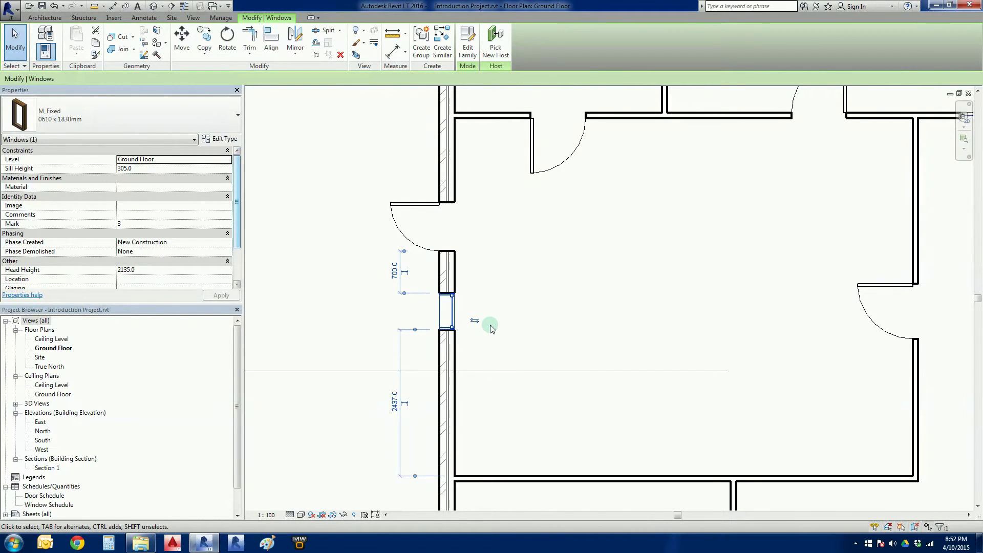
{"action": "left_click", "coordinate": [474, 320]}
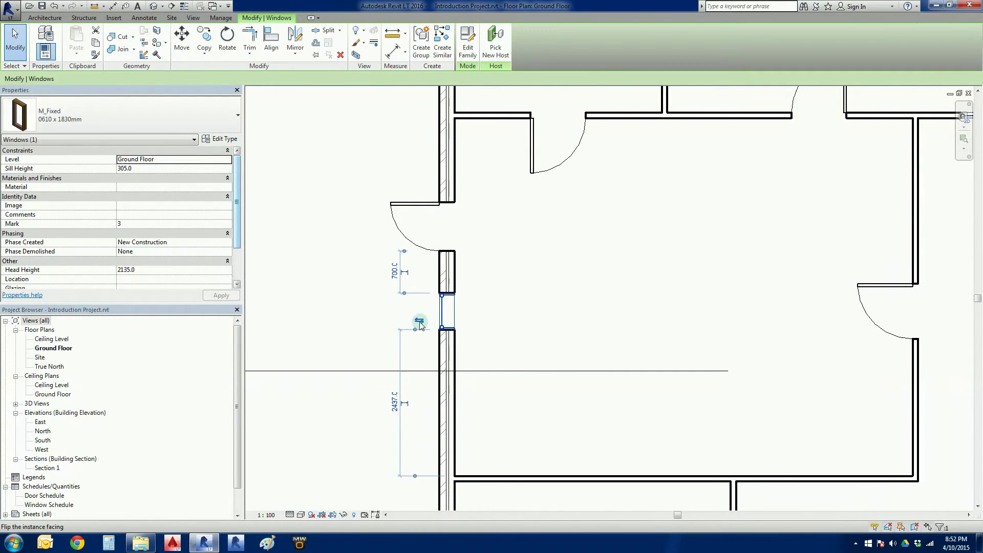
{"action": "left_click", "coordinate": [498, 331]}
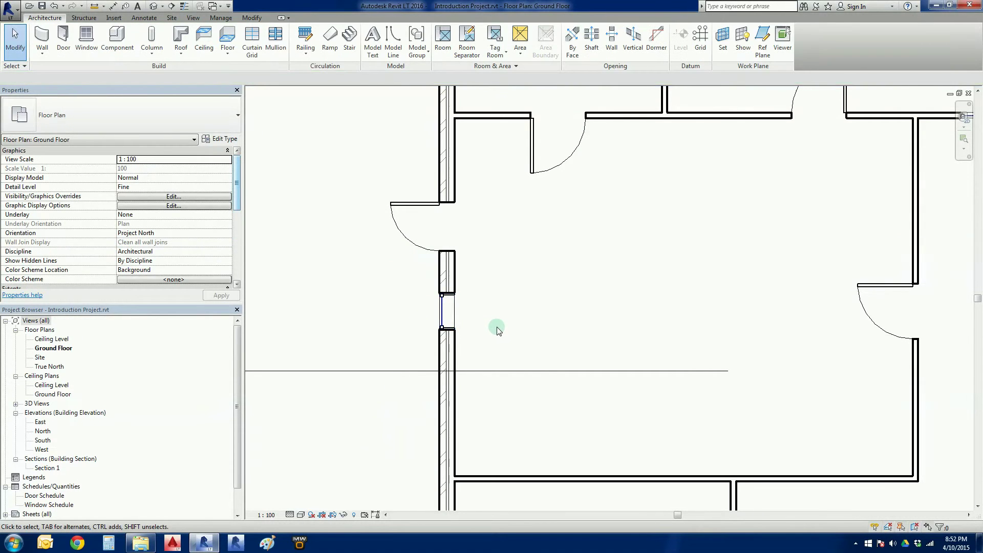
Step: Open the default 3D view and inspect the doors and windows in the west exterior wall up close
{"action": "scroll", "coordinate": [498, 330], "scroll_direction": "down", "scroll_amount": 3}
{"action": "middle_click_drag", "start_coordinate": [472, 340], "coordinate": [435, 307]}
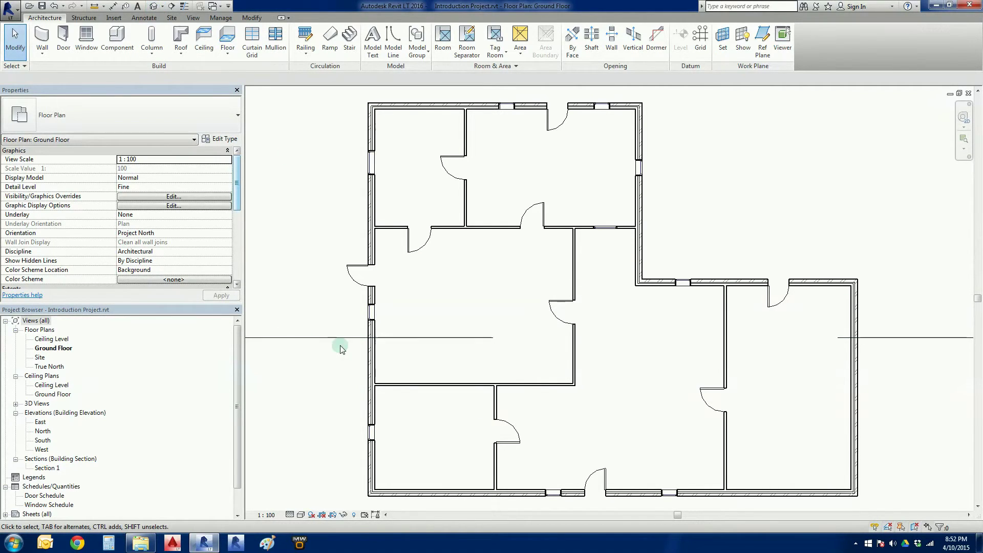
{"action": "left_click", "coordinate": [153, 8]}
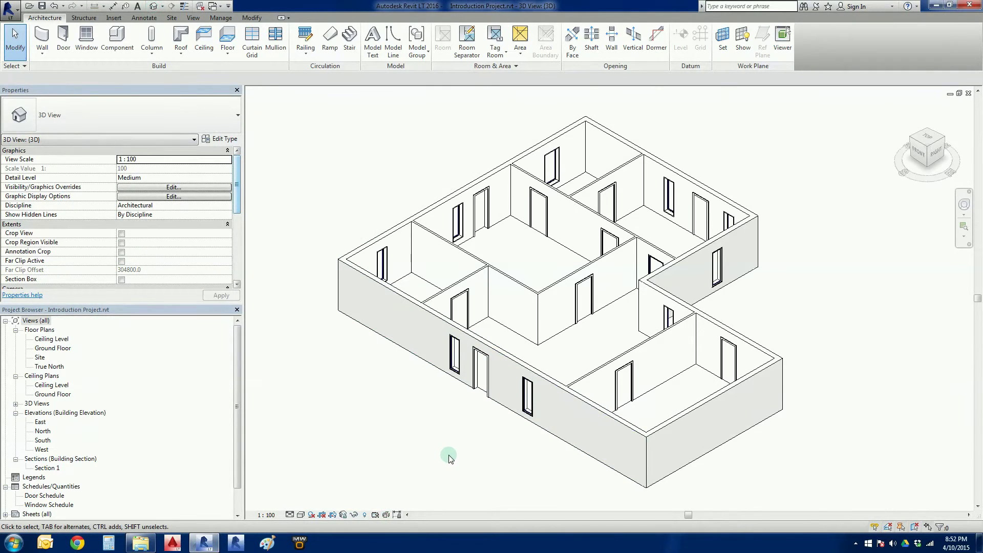
{"action": "middle_click_drag", "start_coordinate": [452, 457], "coordinate": [582, 452], "text": "shift"}
{"action": "scroll", "coordinate": [524, 429], "scroll_direction": "up", "scroll_amount": 3}
{"action": "scroll", "coordinate": [523, 428], "scroll_direction": "up", "scroll_amount": 3}
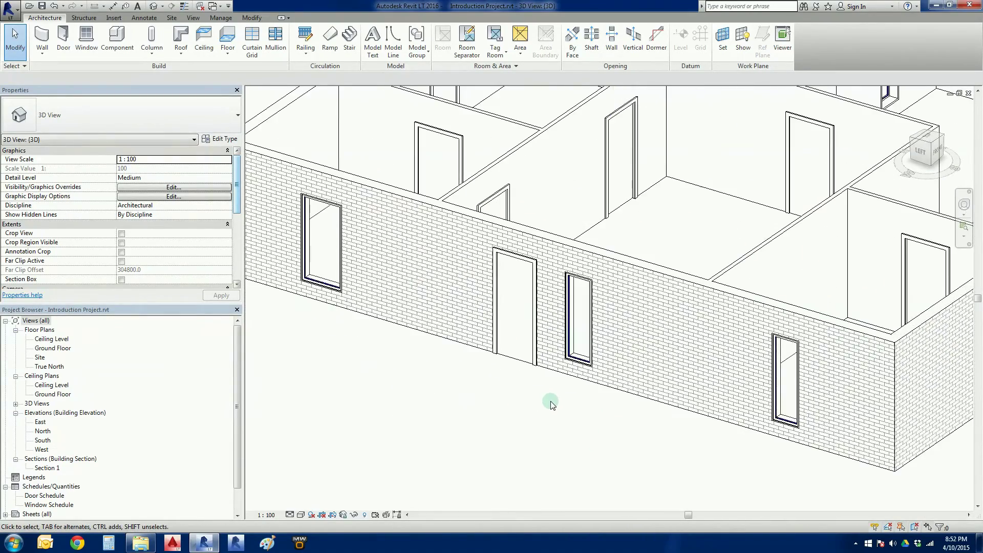
Step: Check the west exterior door and the window beside it individually, and examine the building from its west and south sides
{"action": "left_click", "coordinate": [521, 357]}
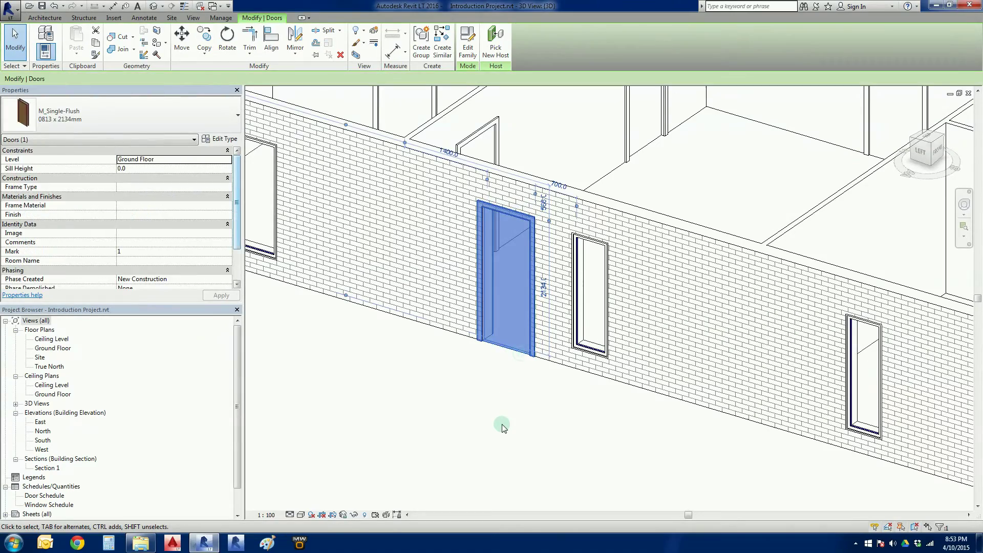
{"action": "left_click", "coordinate": [502, 424]}
{"action": "left_click", "coordinate": [585, 353]}
{"action": "left_click", "coordinate": [555, 395]}
{"action": "scroll", "coordinate": [548, 394], "scroll_direction": "down", "scroll_amount": 5}
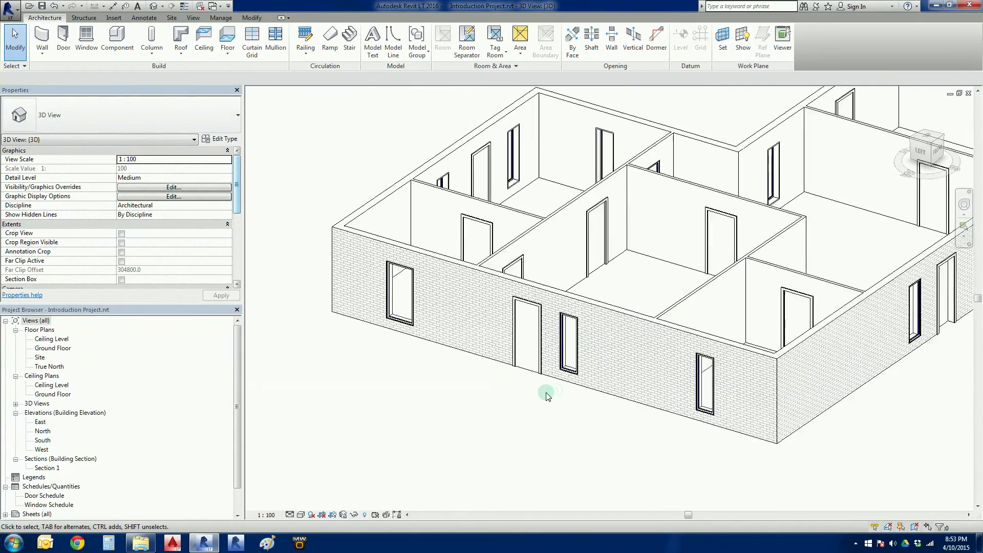
{"action": "middle_click_drag", "start_coordinate": [485, 417], "coordinate": [551, 401], "text": "shift"}
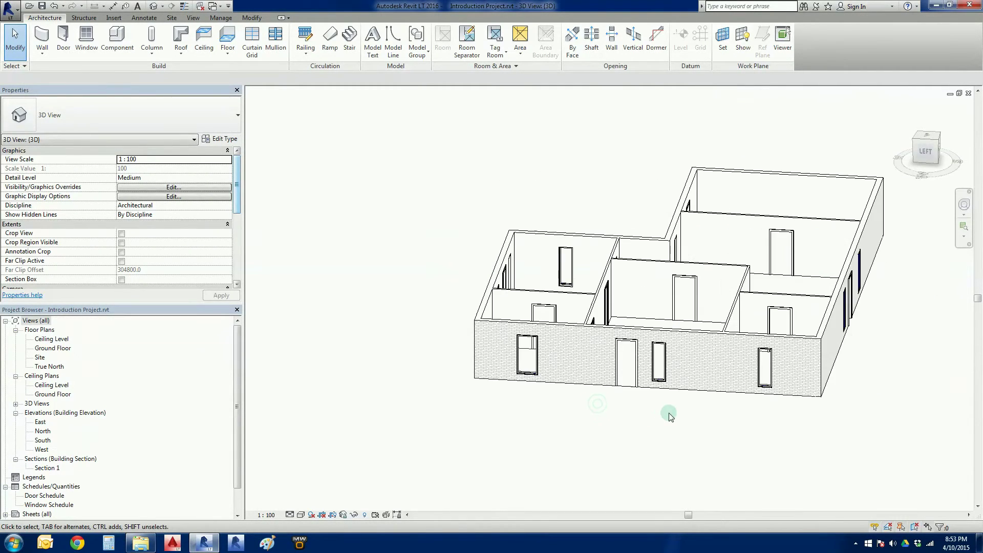
{"action": "middle_click_drag", "start_coordinate": [666, 413], "coordinate": [425, 384], "text": "shift"}
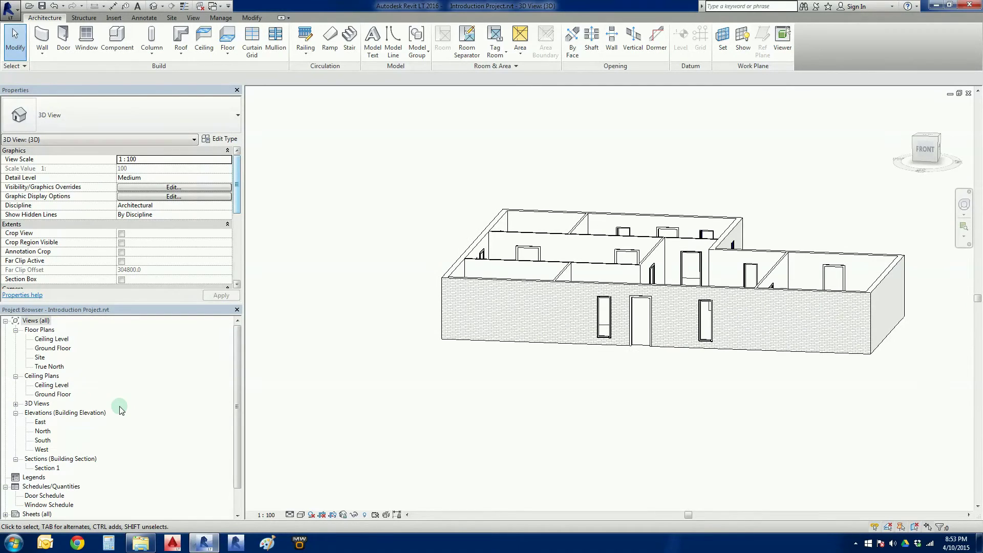
Step: Review the door and window placement in the East, North, South and West elevations
{"action": "double_click", "coordinate": [39, 423]}
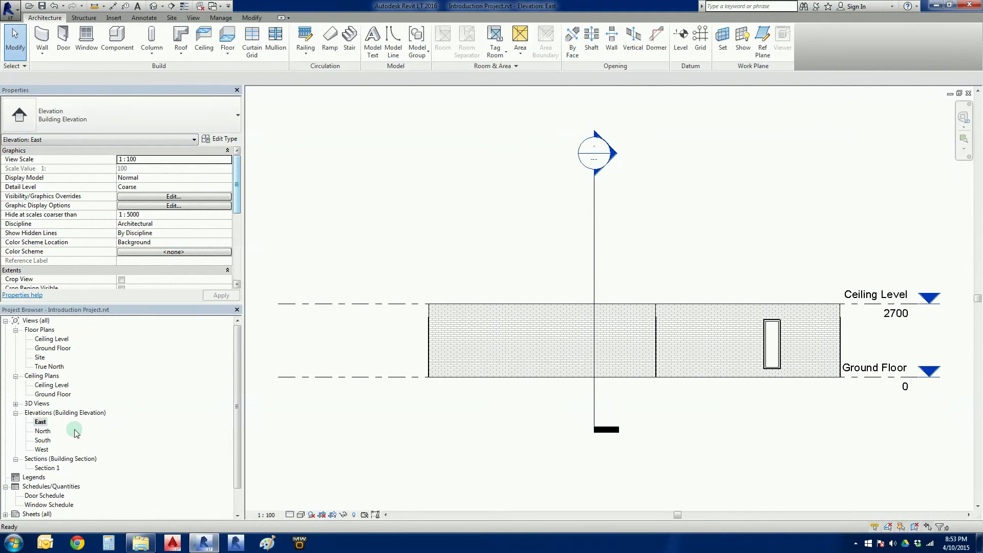
{"action": "double_click", "coordinate": [43, 431]}
{"action": "double_click", "coordinate": [42, 440]}
{"action": "scroll", "coordinate": [556, 293], "scroll_direction": "up", "scroll_amount": 4}
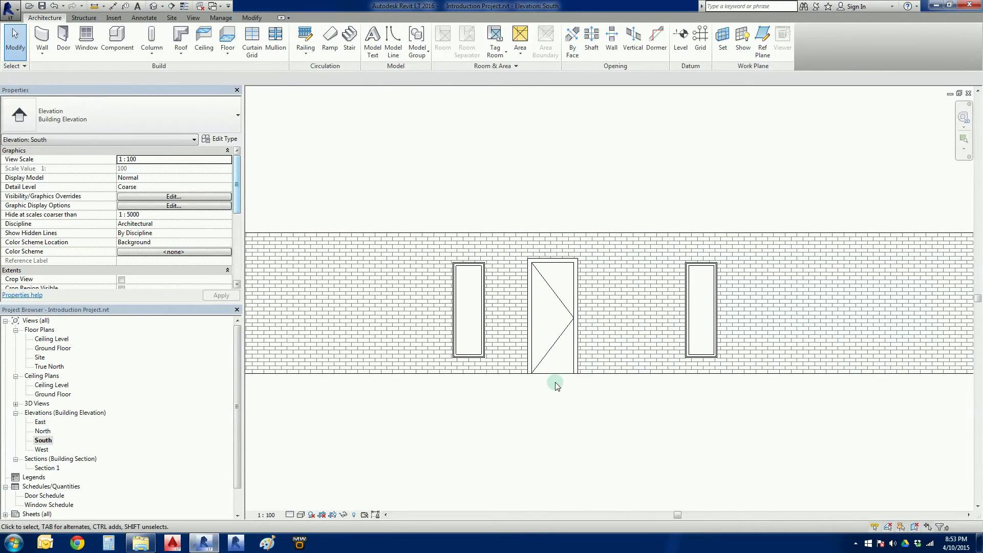
{"action": "double_click", "coordinate": [42, 449]}
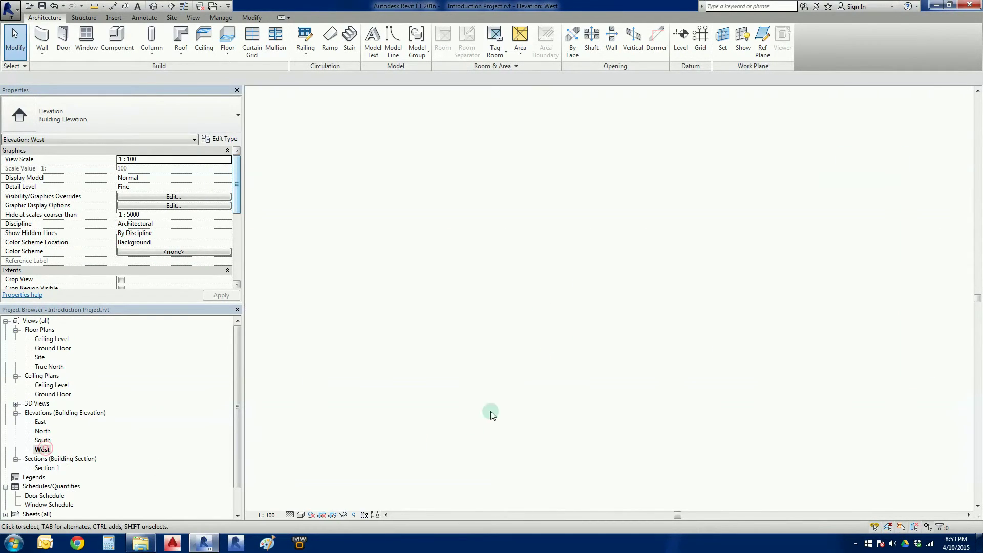
{"action": "scroll", "coordinate": [492, 413], "scroll_direction": "up", "scroll_amount": 1}
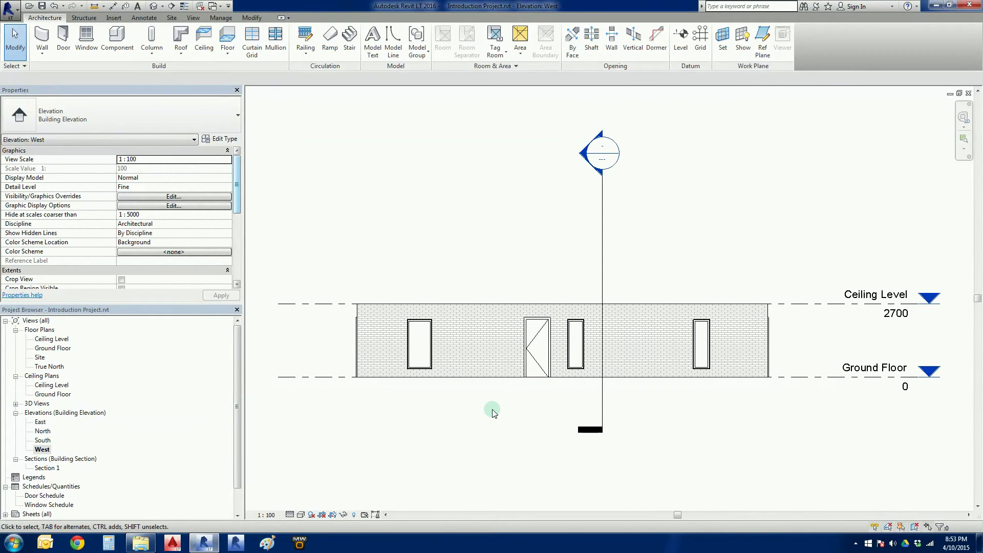
{"action": "scroll", "coordinate": [493, 412], "scroll_direction": "down", "scroll_amount": 5}
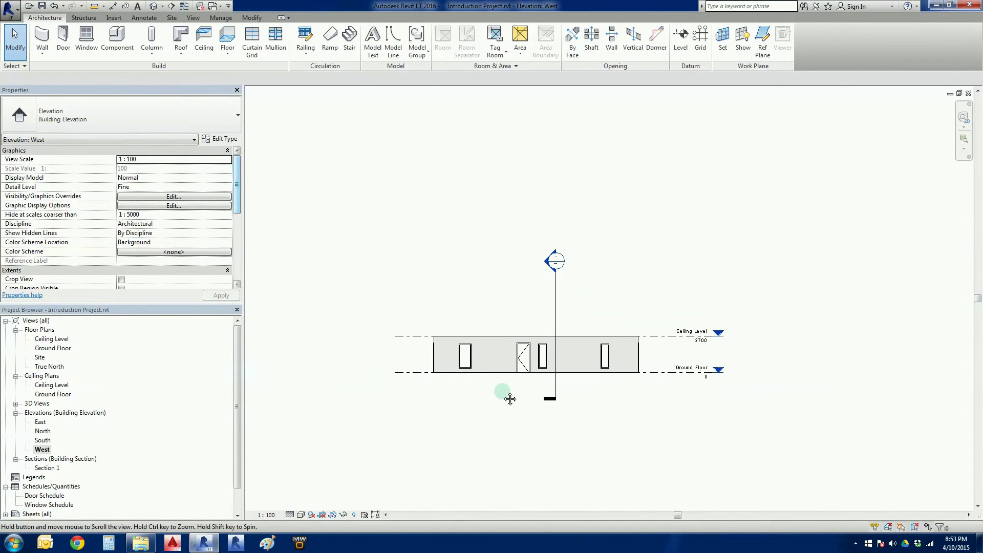
Step: Recheck the openings in the 3D view and return to the Ground Floor plan, showing the whole building with its elevation markers
{"action": "left_click", "coordinate": [152, 8]}
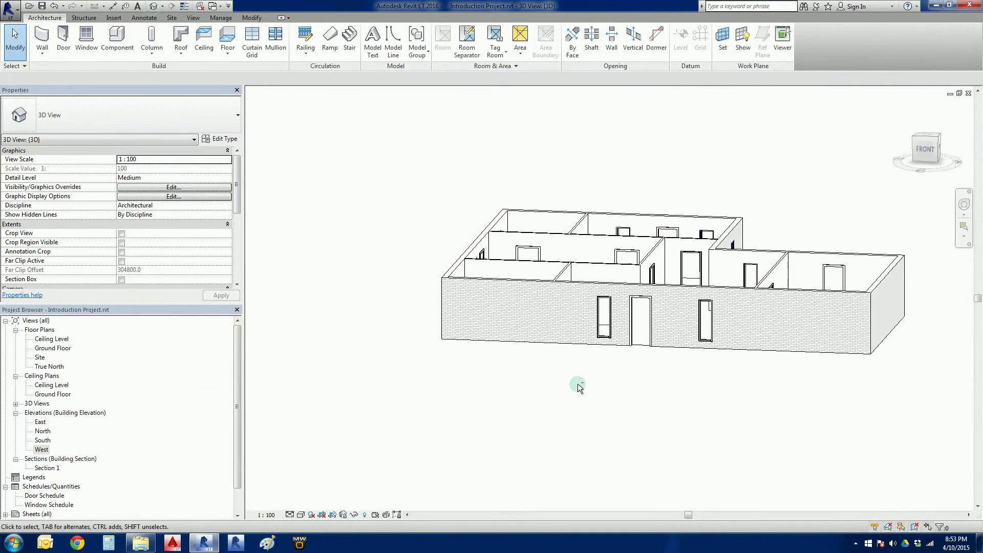
{"action": "scroll", "coordinate": [518, 386], "scroll_direction": "up", "scroll_amount": 2}
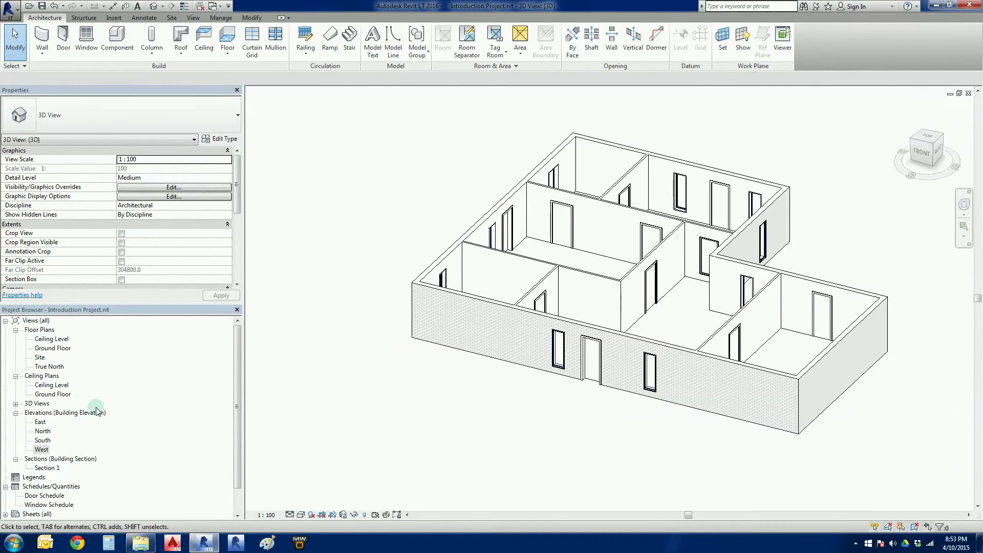
{"action": "double_click", "coordinate": [67, 347]}
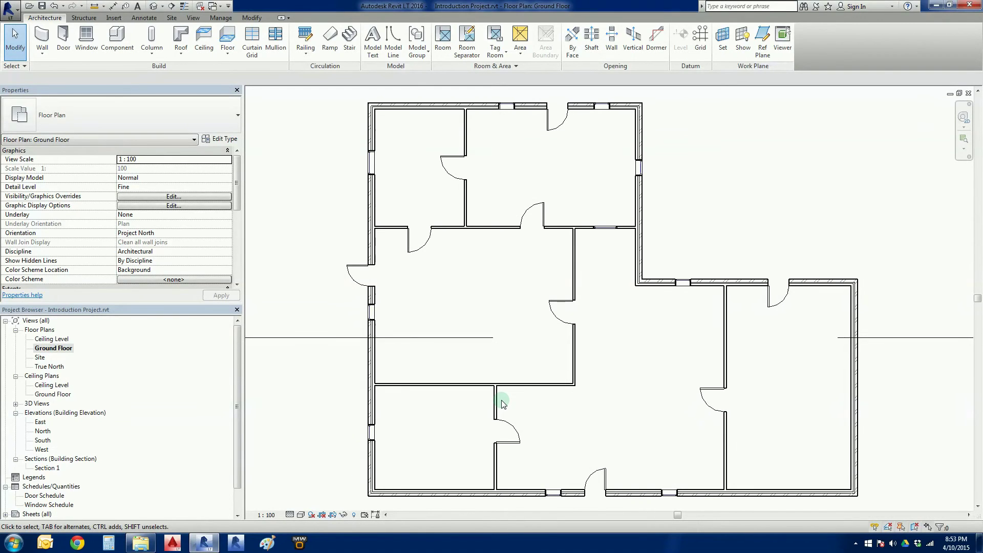
{"action": "scroll", "coordinate": [501, 404], "scroll_direction": "down", "scroll_amount": 5}
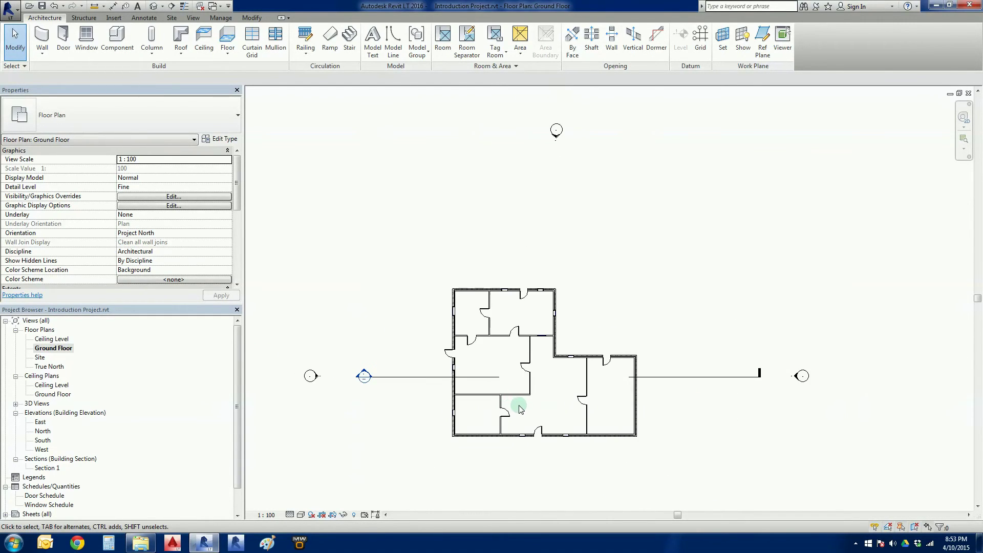
{"action": "scroll", "coordinate": [584, 381], "scroll_direction": "down", "scroll_amount": 1}
{"action": "middle_click_drag", "start_coordinate": [588, 383], "coordinate": [602, 347]}
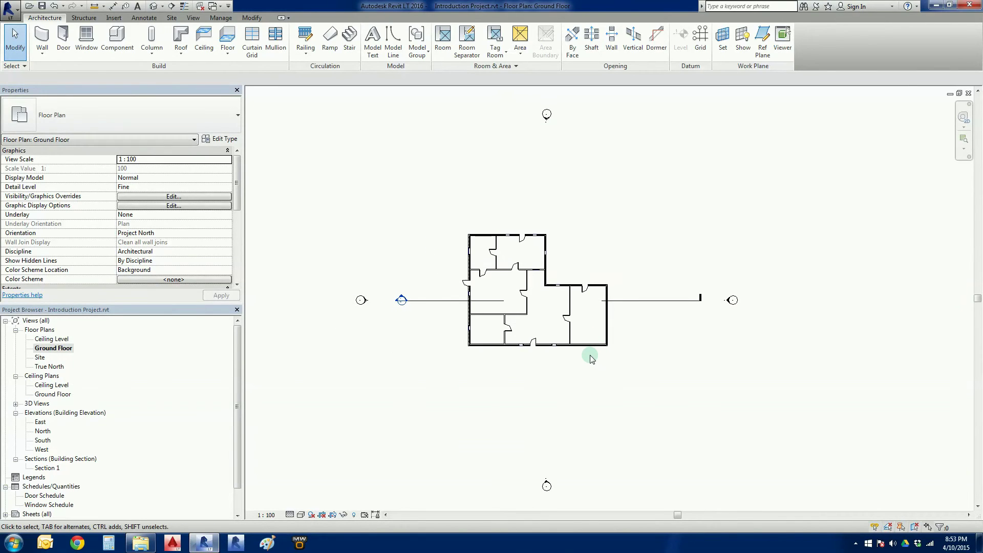